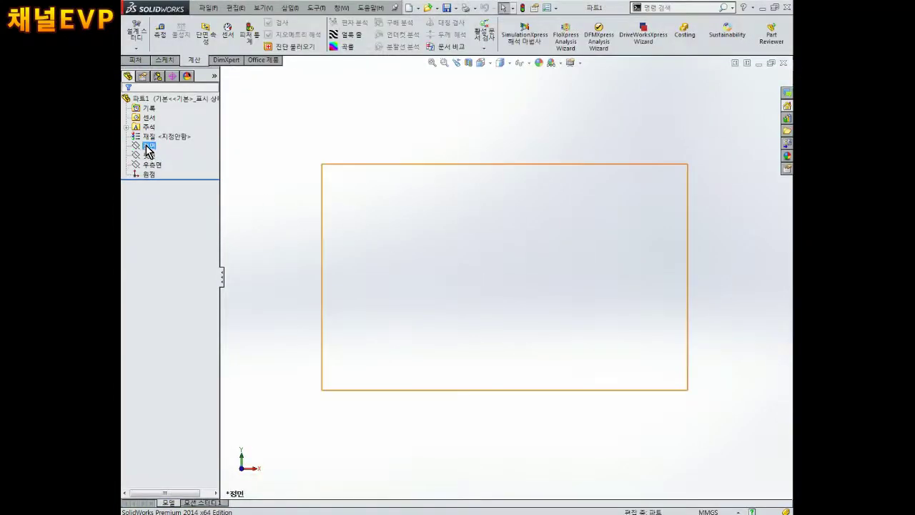
Step: Sketch a corner rectangle on the Front plane starting at the origin
{"action": "left_click", "coordinate": [149, 145]}
{"action": "left_click", "coordinate": [152, 130]}
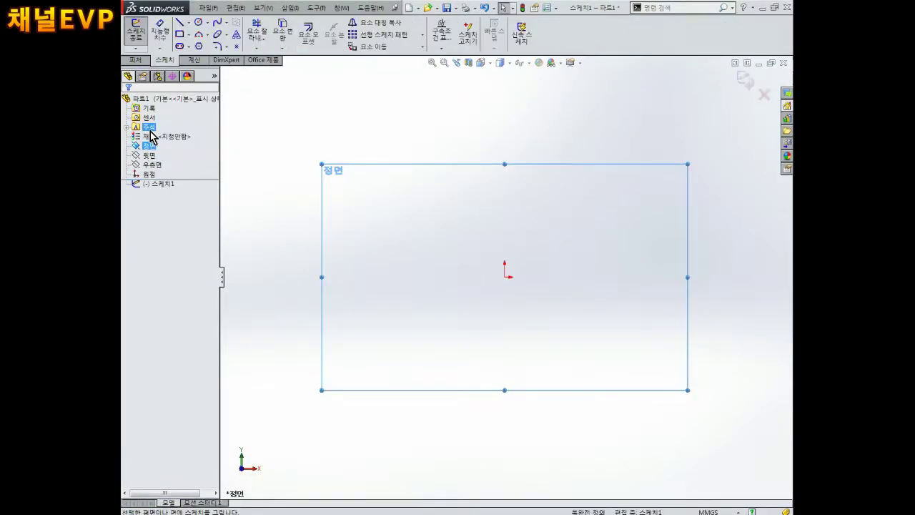
{"action": "left_click", "coordinate": [180, 34]}
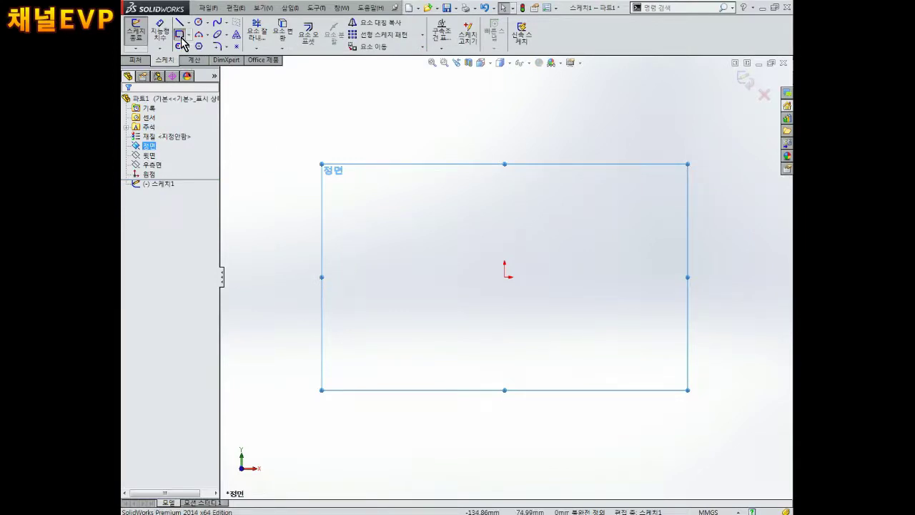
{"action": "left_click", "coordinate": [504, 277]}
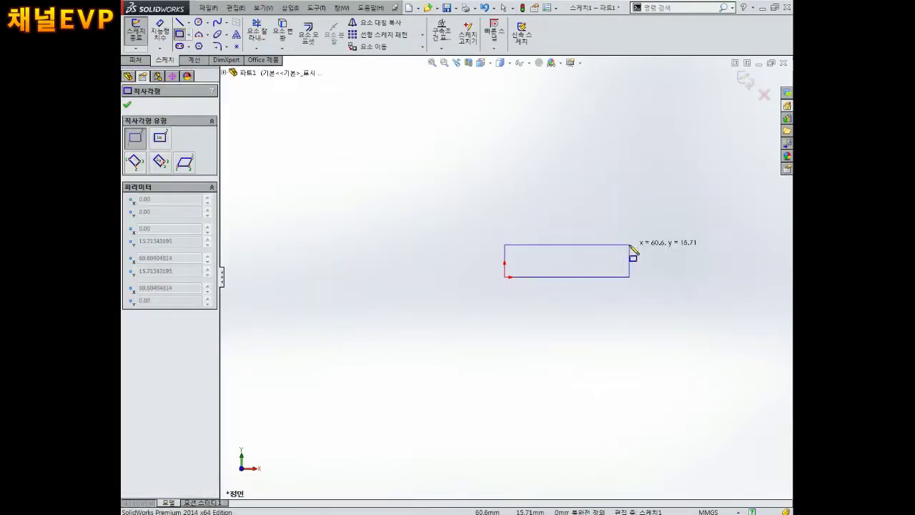
{"action": "left_click", "coordinate": [630, 245]}
{"action": "key", "text": "f"}
{"action": "key", "text": "Escape"}
Step: Dimension the rectangle's bottom edge to 50 and its left edge to 20
{"action": "right_click_drag", "start_coordinate": [431, 355], "coordinate": [433, 315]}
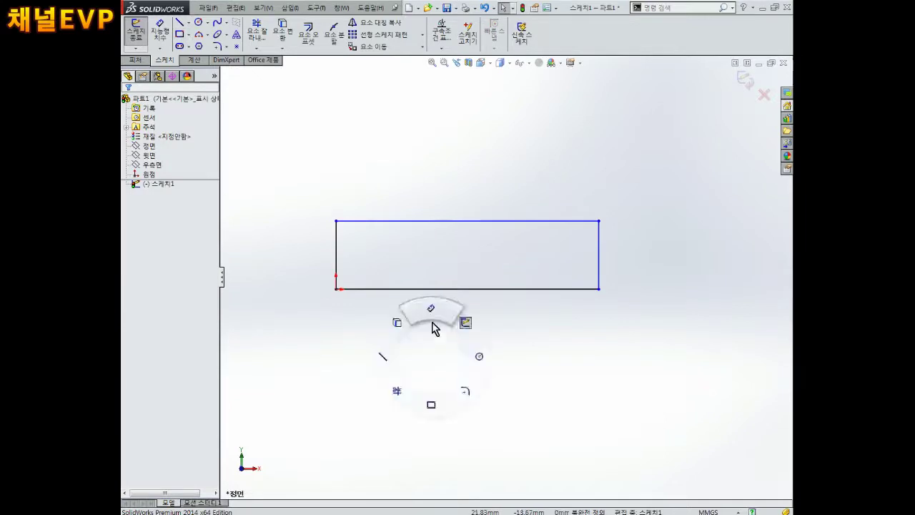
{"action": "left_click", "coordinate": [445, 288]}
{"action": "left_click", "coordinate": [444, 338]}
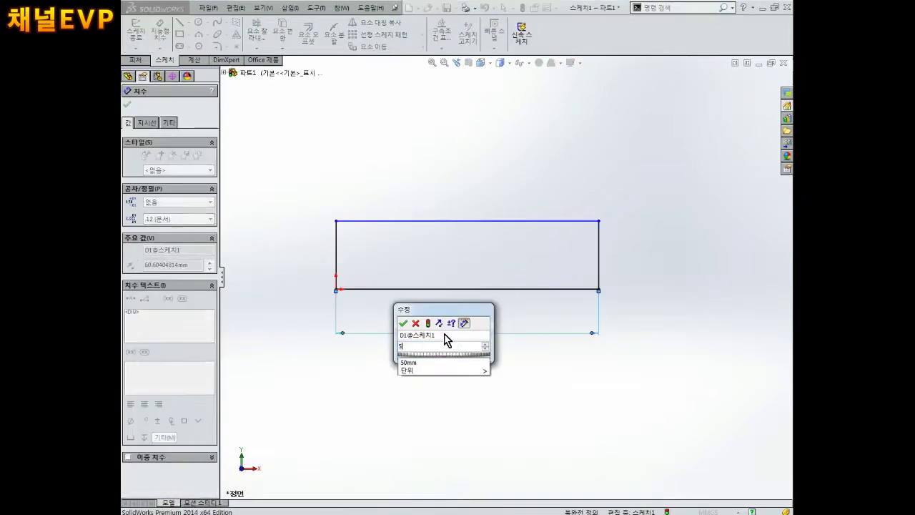
{"action": "type", "text": "50"}
{"action": "key", "text": "Return"}
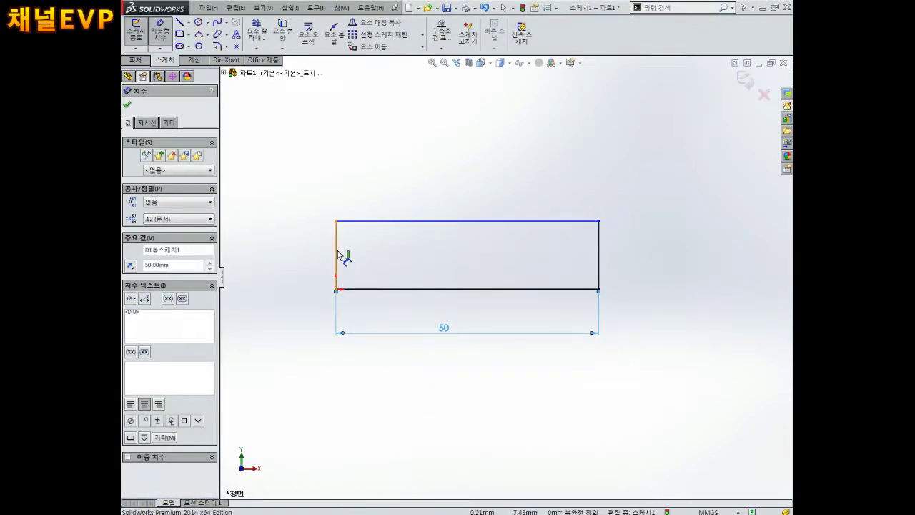
{"action": "left_click", "coordinate": [338, 256]}
{"action": "left_click", "coordinate": [284, 265]}
{"action": "type", "text": "20"}
{"action": "key", "text": "Return"}
{"action": "key", "text": "Escape"}
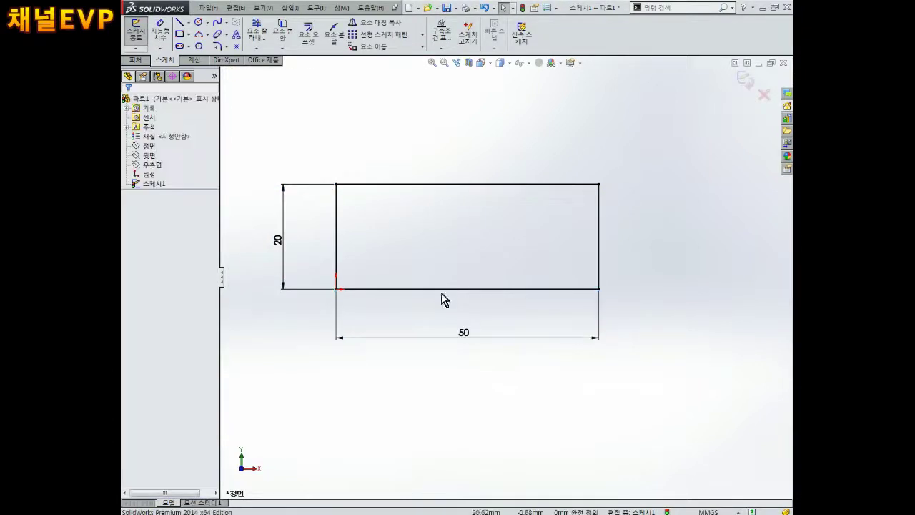
Step: Check the 20 height dimension, then exit the finished sketch
{"action": "scroll", "coordinate": [425, 257], "scroll_direction": "down", "scroll_amount": 1}
{"action": "left_click", "coordinate": [263, 237]}
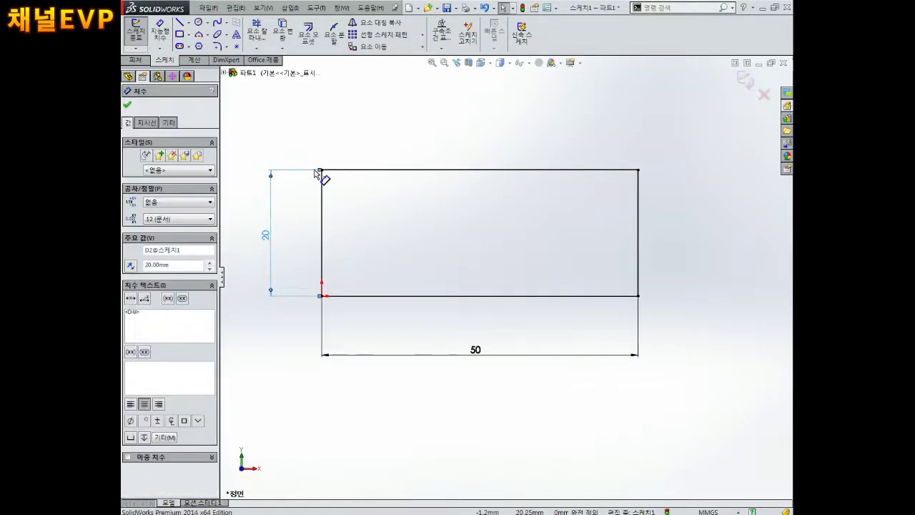
{"action": "scroll", "coordinate": [325, 175], "scroll_direction": "down", "scroll_amount": 1}
{"action": "left_click", "coordinate": [446, 254]}
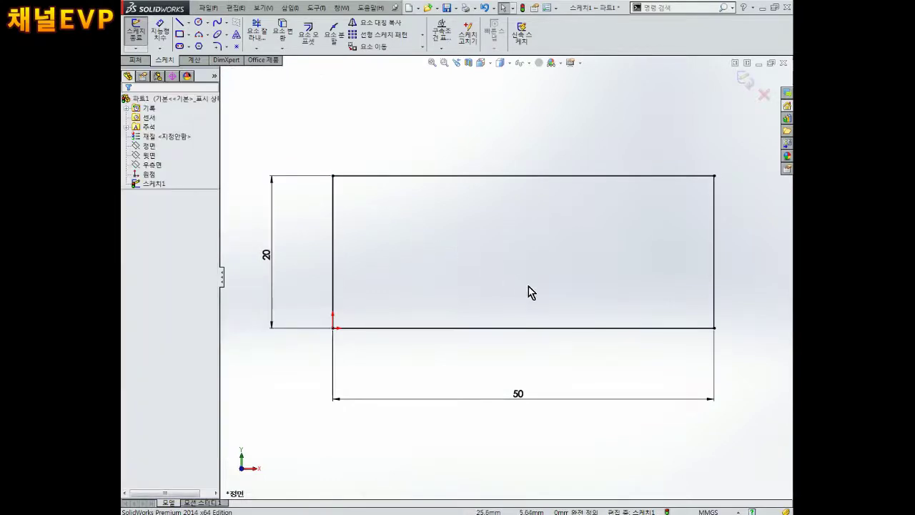
{"action": "left_click", "coordinate": [740, 86]}
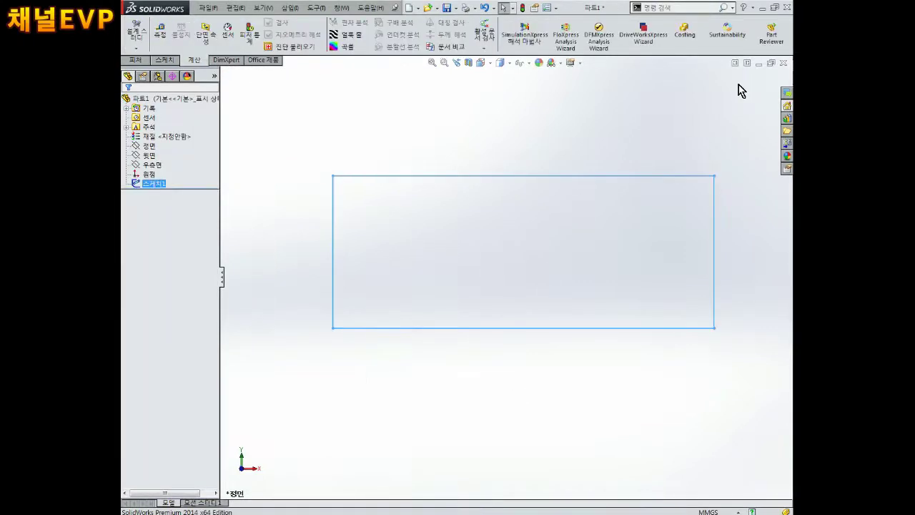
Step: Revolve the rectangle 360° about its bottom 50 mm edge into a solid cylinder
{"action": "left_click", "coordinate": [136, 61]}
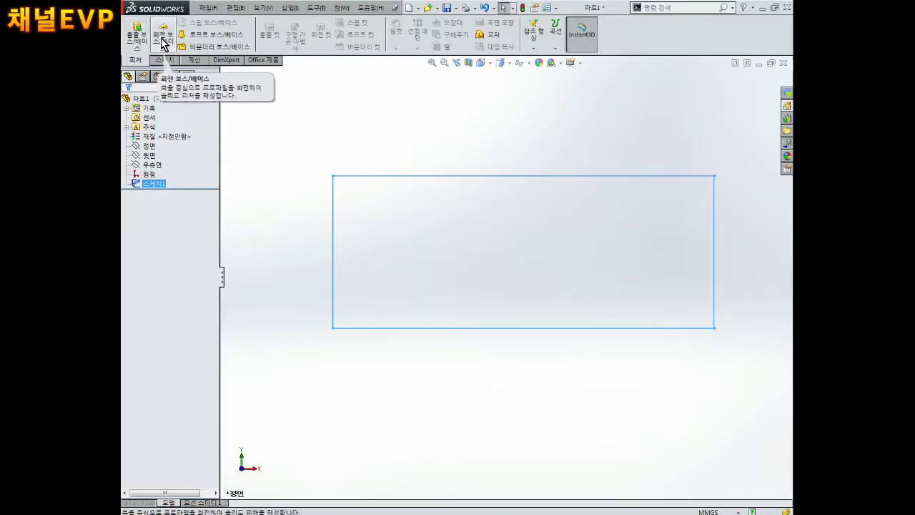
{"action": "left_click", "coordinate": [163, 43]}
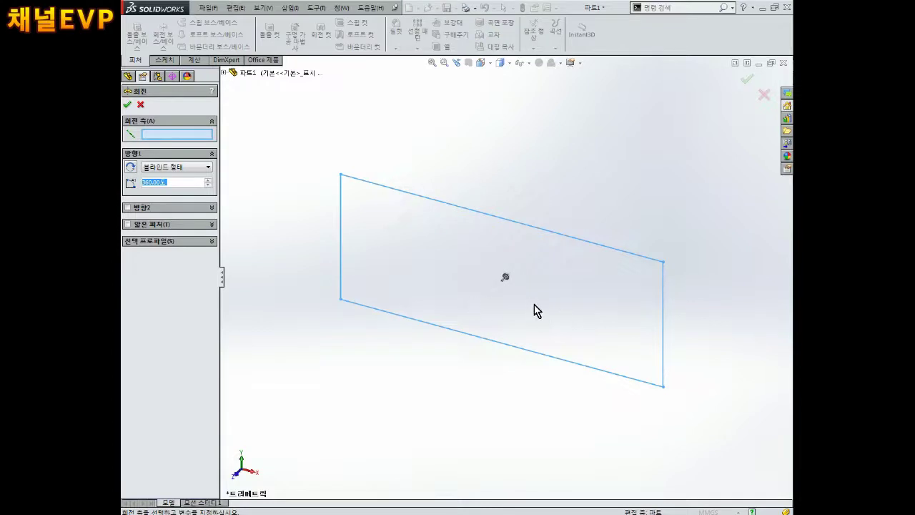
{"action": "left_click", "coordinate": [519, 350]}
{"action": "scroll", "coordinate": [521, 348], "scroll_direction": "up", "scroll_amount": 3}
{"action": "mouse_move", "coordinate": [521, 348]}
{"action": "middle_mouse_down"}
{"action": "mouse_move", "coordinate": [509, 296]}
{"action": "mouse_move", "coordinate": [529, 310]}
{"action": "mouse_move", "coordinate": [522, 326]}
{"action": "mouse_move", "coordinate": [509, 304]}
{"action": "middle_mouse_up"}
{"action": "scroll", "coordinate": [559, 307], "scroll_direction": "down", "scroll_amount": 2}
{"action": "middle_click_drag", "start_coordinate": [511, 229], "coordinate": [504, 233]}
{"action": "left_click", "coordinate": [127, 105]}
{"action": "mouse_move", "coordinate": [531, 178]}
{"action": "middle_mouse_down"}
{"action": "mouse_move", "coordinate": [634, 215]}
{"action": "mouse_move", "coordinate": [555, 196]}
{"action": "mouse_move", "coordinate": [472, 224]}
{"action": "mouse_move", "coordinate": [498, 206]}
{"action": "mouse_move", "coordinate": [600, 197]}
{"action": "mouse_move", "coordinate": [537, 221]}
{"action": "middle_mouse_up"}
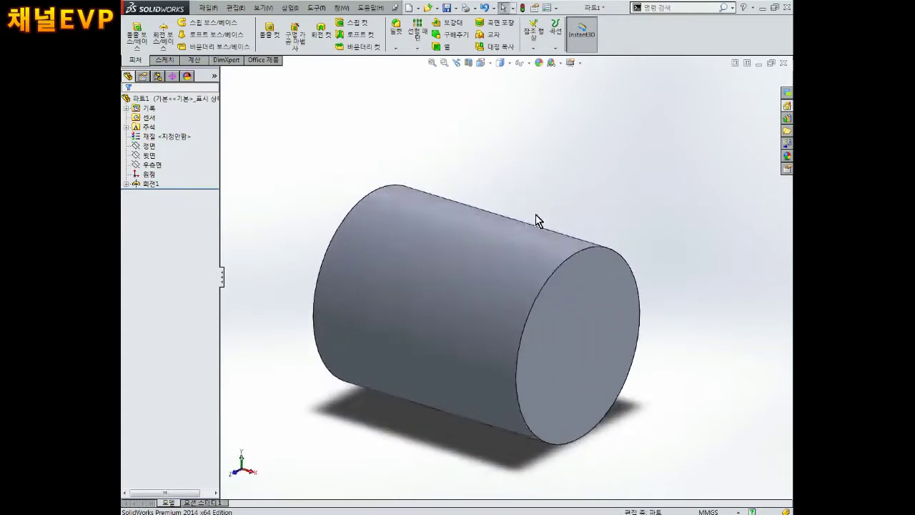
Step: Edit Revolve1 and change its Direction 1 angle to 270°, leaving a 90° wedge open
{"action": "right_click", "coordinate": [152, 187]}
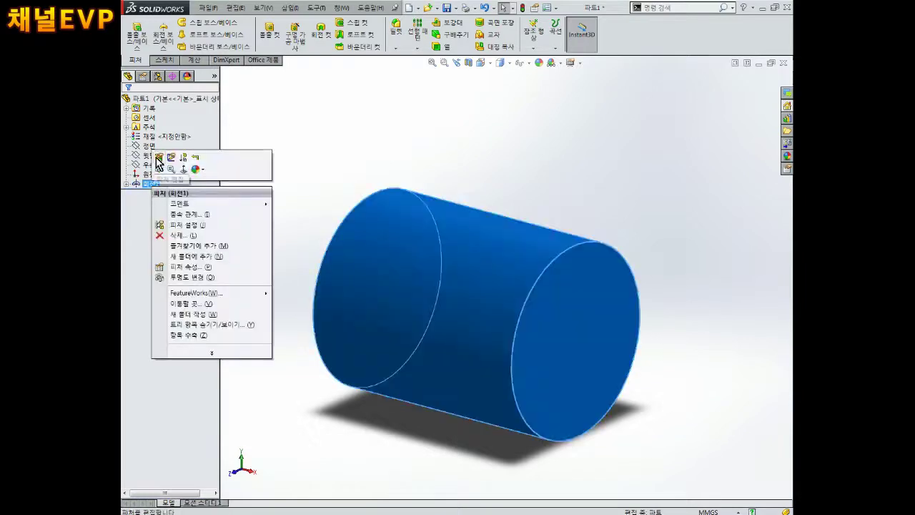
{"action": "left_click", "coordinate": [159, 161]}
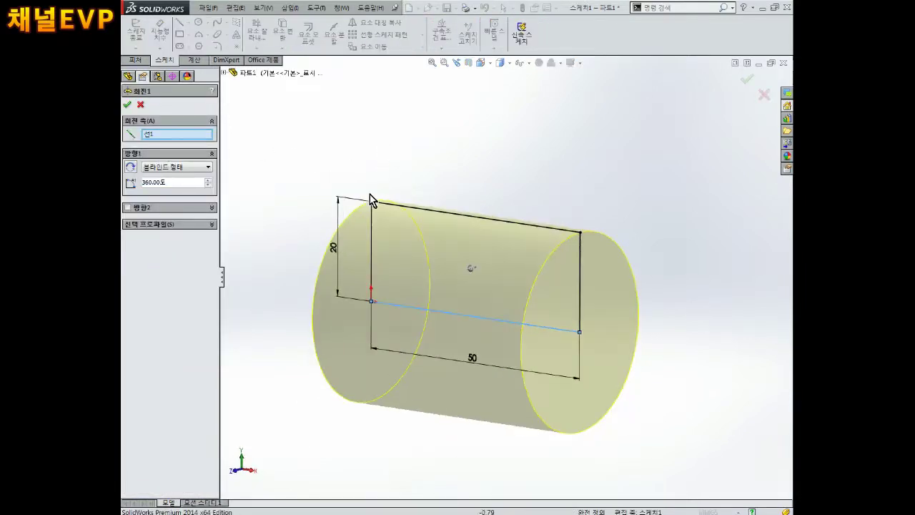
{"action": "middle_click_drag", "start_coordinate": [487, 304], "coordinate": [486, 303]}
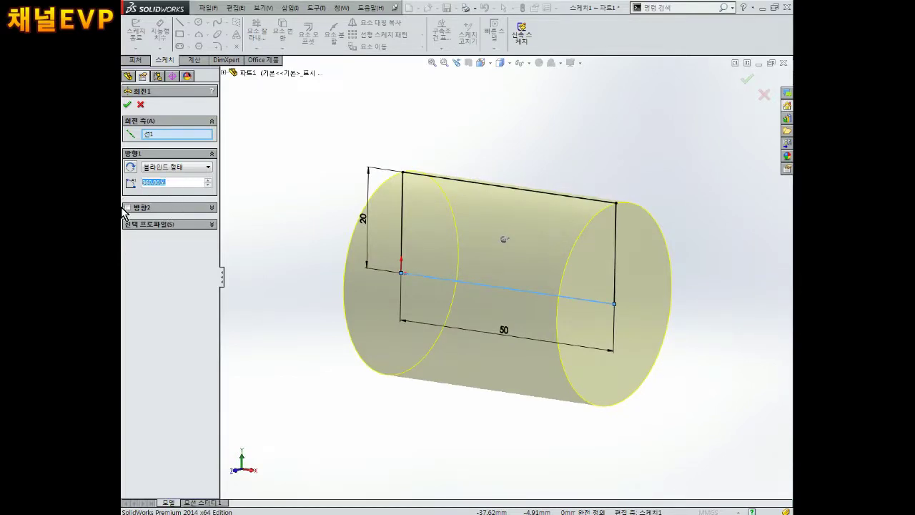
{"action": "type", "text": "209"}
{"action": "key", "text": "BackSpace"}
{"action": "key", "text": "BackSpace"}
{"action": "key", "text": "BackSpace"}
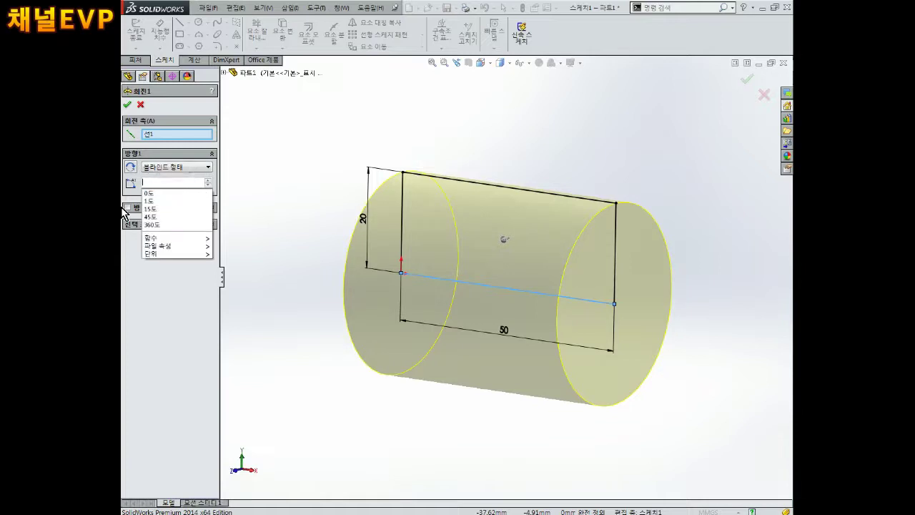
{"action": "type", "text": "29"}
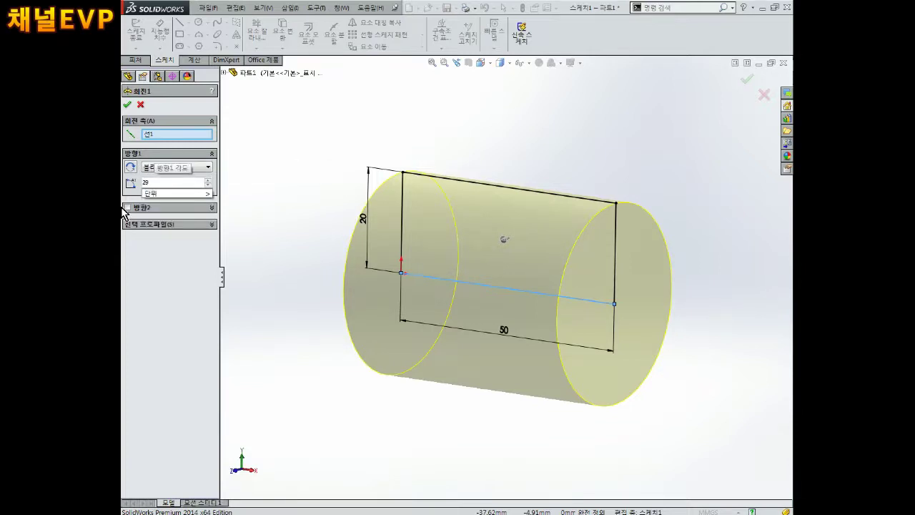
{"action": "type", "text": "0"}
{"action": "key", "text": "Return"}
{"action": "left_click", "coordinate": [128, 105]}
{"action": "mouse_move", "coordinate": [486, 236]}
{"action": "middle_mouse_down"}
{"action": "mouse_move", "coordinate": [513, 227]}
{"action": "mouse_move", "coordinate": [480, 208]}
{"action": "mouse_move", "coordinate": [511, 241]}
{"action": "mouse_move", "coordinate": [497, 274]}
{"action": "mouse_move", "coordinate": [297, 277]}
{"action": "middle_mouse_up"}
{"action": "middle_click_drag", "start_coordinate": [222, 203], "coordinate": [225, 205]}
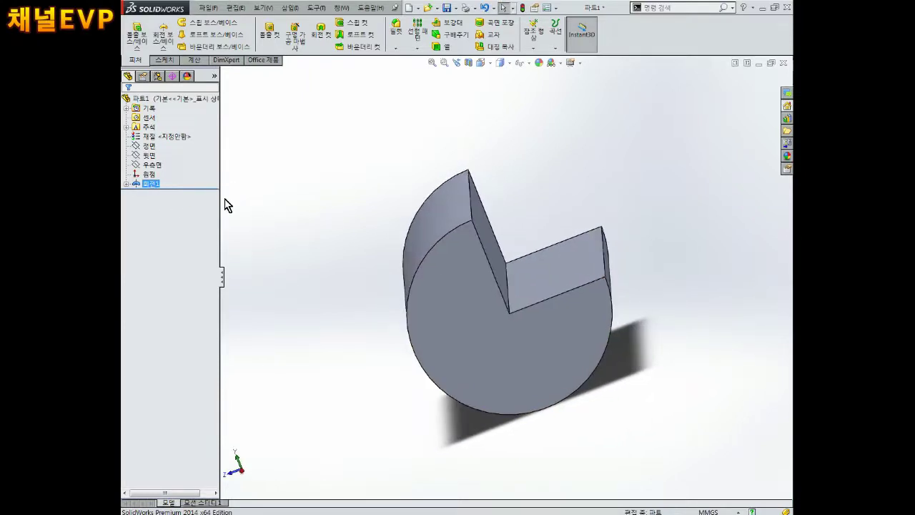
Step: Edit Revolve1 to a 180° angle, turning the part into a half cylinder
{"action": "right_click", "coordinate": [151, 187]}
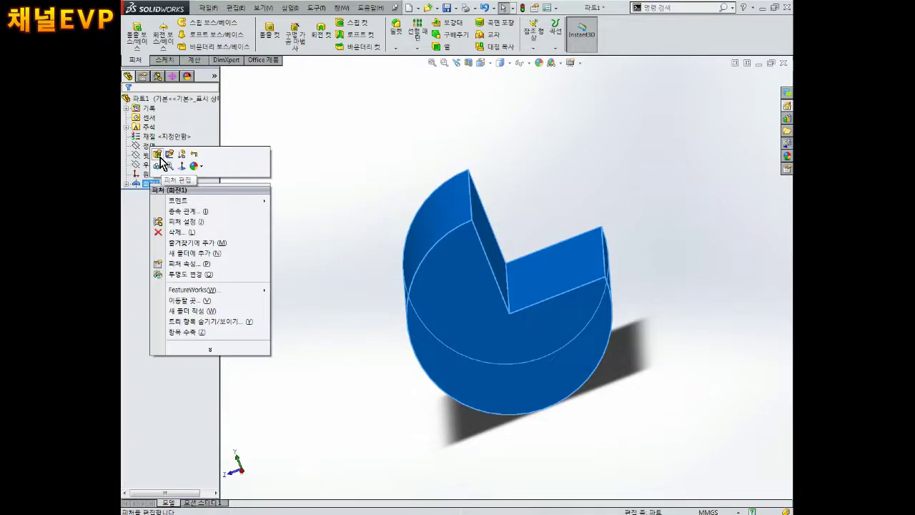
{"action": "left_click", "coordinate": [158, 155]}
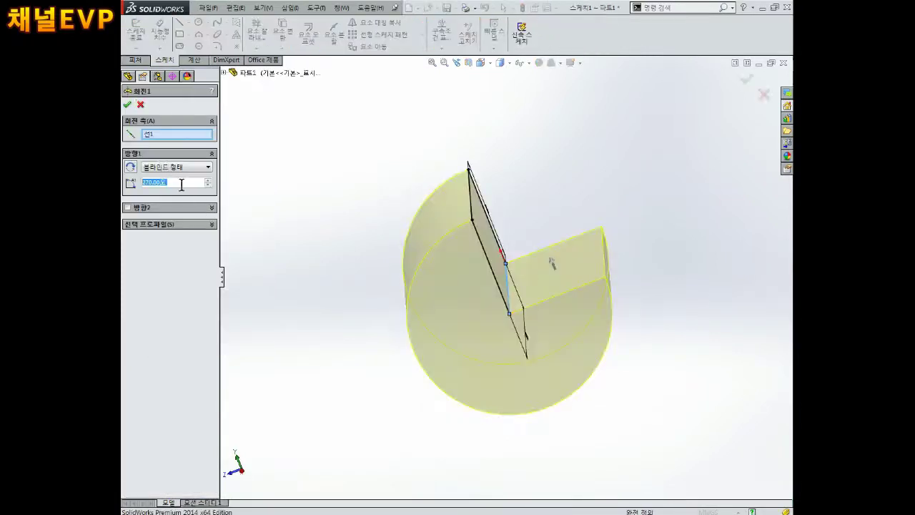
{"action": "type", "text": "180"}
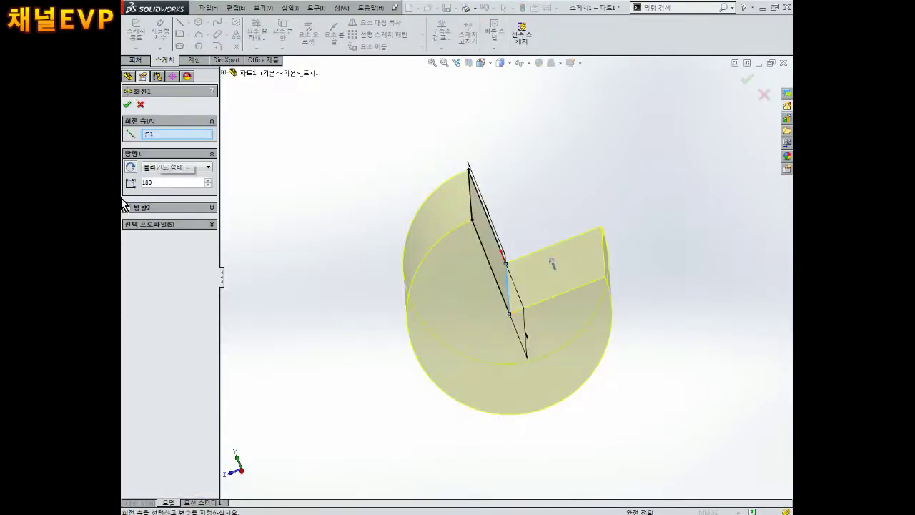
{"action": "key", "text": "Return"}
{"action": "left_click", "coordinate": [127, 104]}
{"action": "mouse_move", "coordinate": [493, 301]}
{"action": "middle_mouse_down"}
{"action": "mouse_move", "coordinate": [524, 308]}
{"action": "mouse_move", "coordinate": [524, 282]}
{"action": "mouse_move", "coordinate": [445, 289]}
{"action": "middle_mouse_up"}
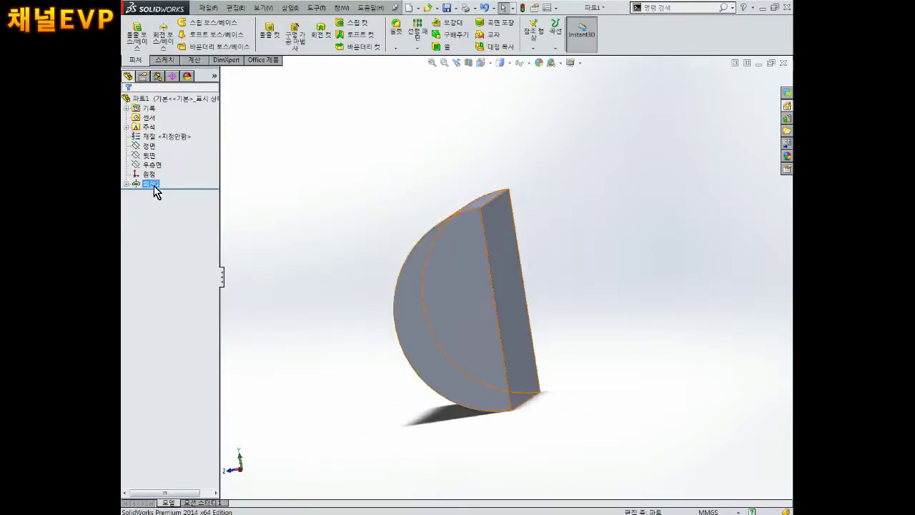
Step: Edit Revolve1 again and set the angle to 90° for a quarter cylinder
{"action": "right_click", "coordinate": [151, 184]}
{"action": "left_click", "coordinate": [159, 157]}
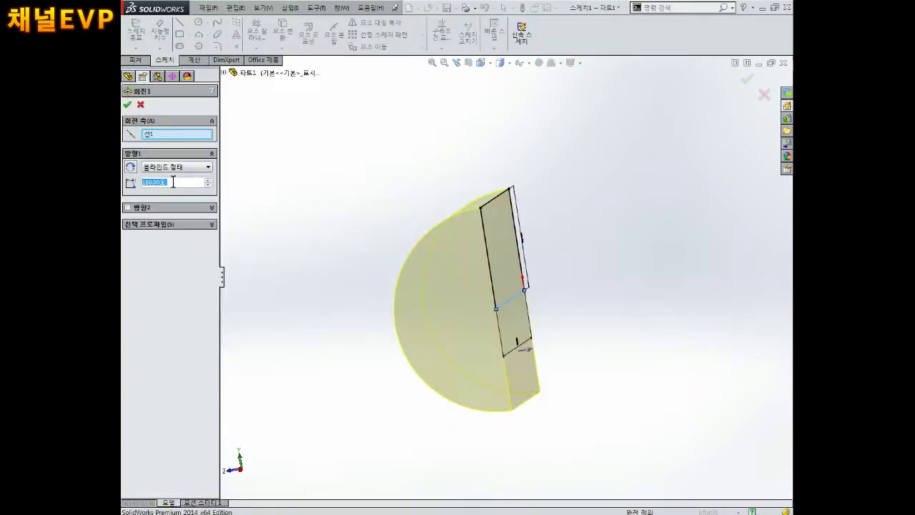
{"action": "type", "text": "90"}
{"action": "key", "text": "Return"}
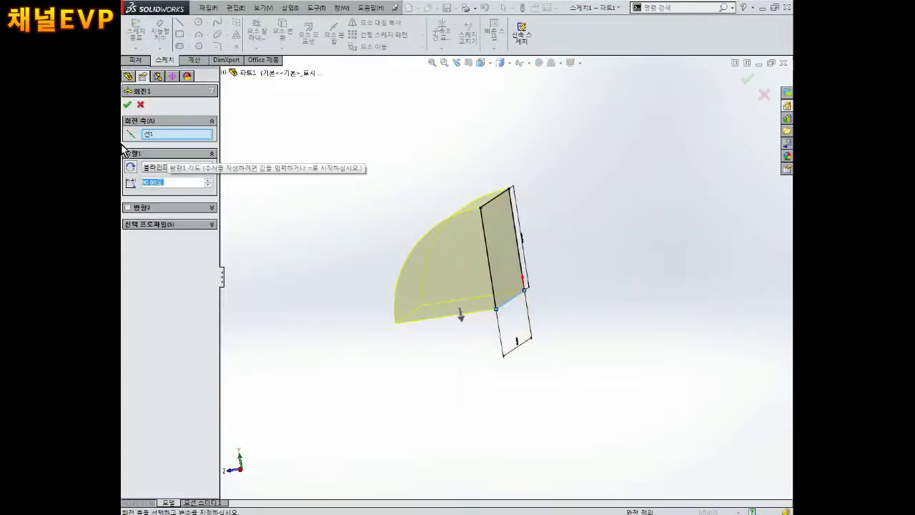
{"action": "left_click", "coordinate": [127, 106]}
{"action": "mouse_move", "coordinate": [474, 188]}
{"action": "middle_mouse_down"}
{"action": "mouse_move", "coordinate": [584, 176]}
{"action": "mouse_move", "coordinate": [552, 223]}
{"action": "mouse_move", "coordinate": [551, 243]}
{"action": "mouse_move", "coordinate": [601, 307]}
{"action": "mouse_move", "coordinate": [543, 274]}
{"action": "mouse_move", "coordinate": [556, 276]}
{"action": "mouse_move", "coordinate": [570, 305]}
{"action": "middle_mouse_up"}
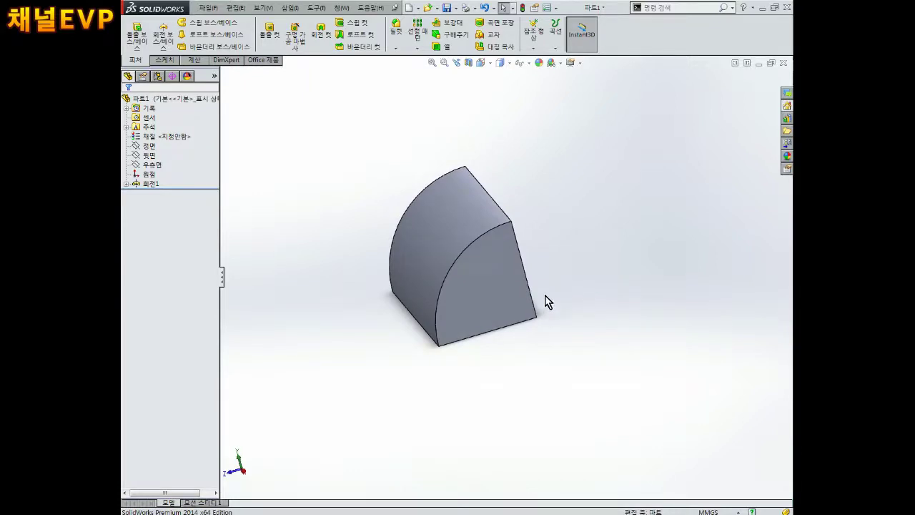
{"action": "right_click", "coordinate": [159, 184]}
Step: Add a second revolve direction of 180° alongside the 90° first direction
{"action": "left_click", "coordinate": [169, 164]}
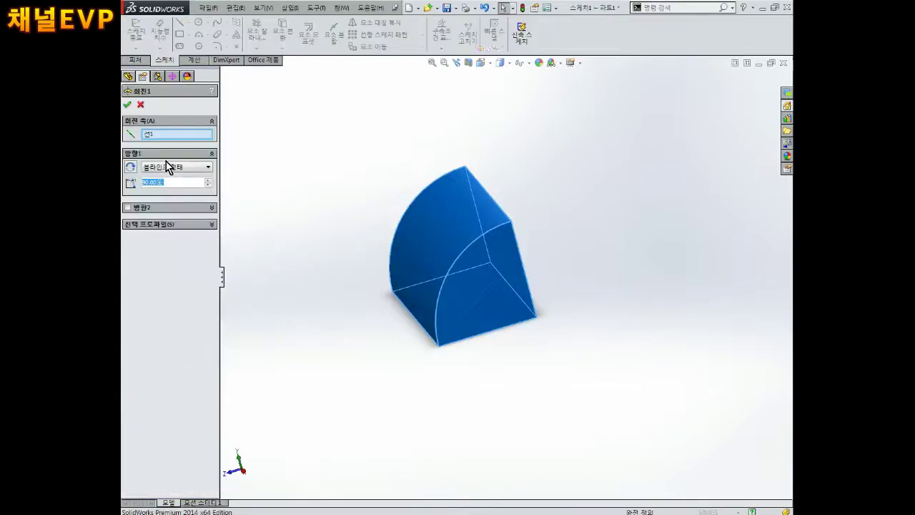
{"action": "left_click", "coordinate": [127, 207]}
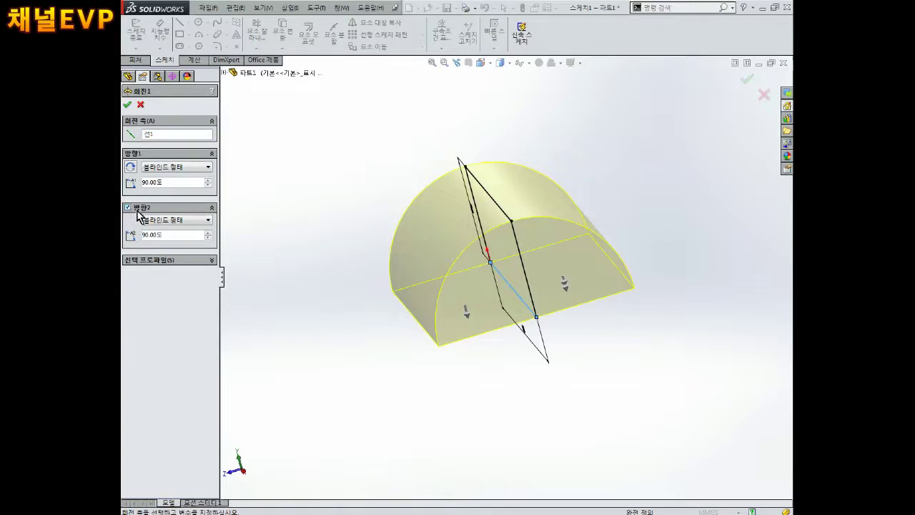
{"action": "type", "text": "180"}
{"action": "key", "text": "Return"}
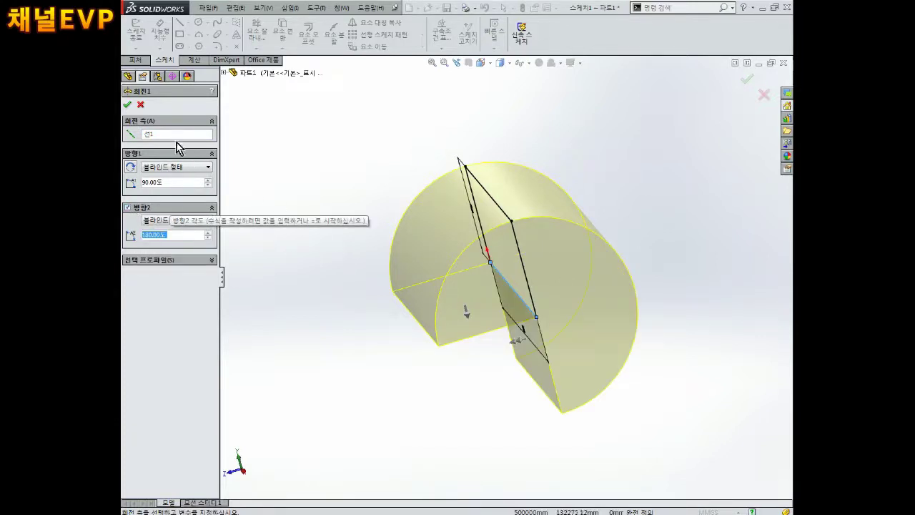
{"action": "left_click", "coordinate": [127, 105]}
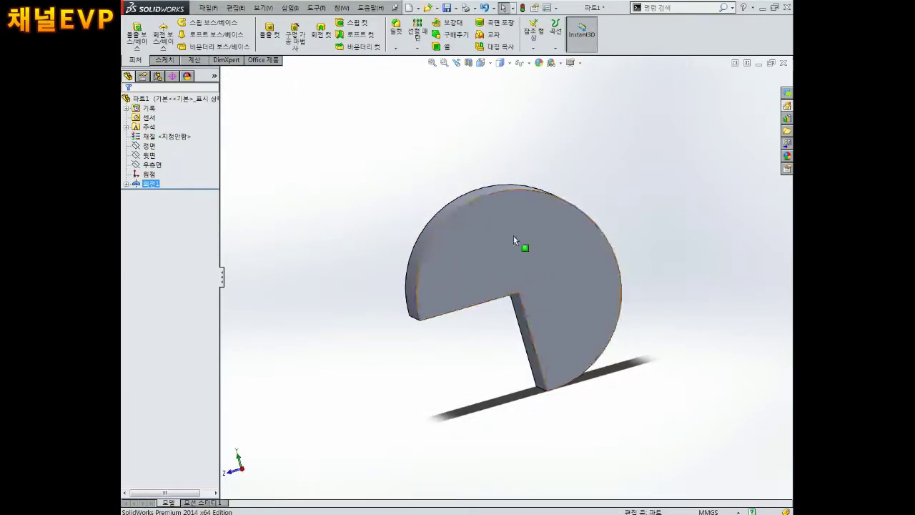
Step: Reopen 회전1 for editing and confirm the two-way 90°/180° revolve
{"action": "right_click", "coordinate": [146, 186]}
{"action": "left_click", "coordinate": [154, 151]}
{"action": "mouse_move", "coordinate": [459, 323]}
{"action": "middle_mouse_down"}
{"action": "mouse_move", "coordinate": [487, 246]}
{"action": "mouse_move", "coordinate": [501, 286]}
{"action": "mouse_move", "coordinate": [617, 368]}
{"action": "mouse_move", "coordinate": [608, 424]}
{"action": "mouse_move", "coordinate": [502, 212]}
{"action": "mouse_move", "coordinate": [529, 236]}
{"action": "mouse_move", "coordinate": [514, 250]}
{"action": "middle_mouse_up"}
{"action": "scroll", "coordinate": [515, 250], "scroll_direction": "up", "scroll_amount": 2}
{"action": "scroll", "coordinate": [562, 147], "scroll_direction": "down", "scroll_amount": 3}
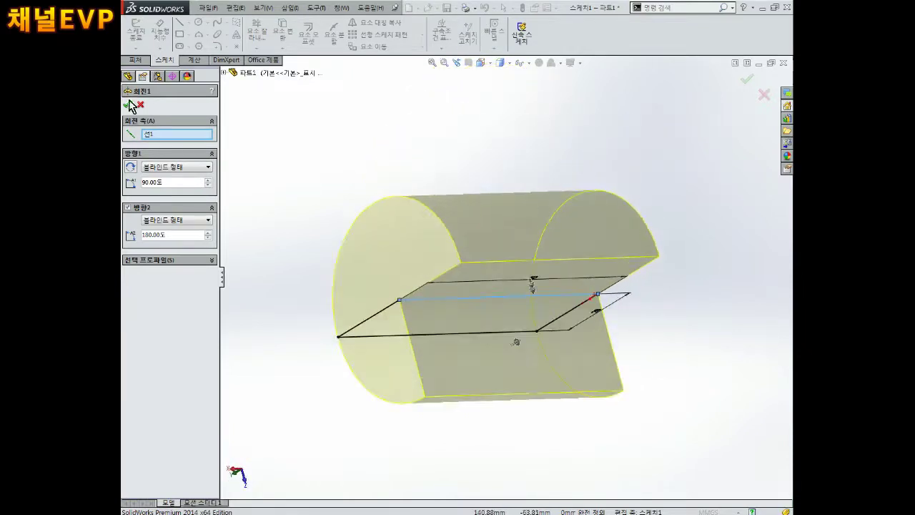
{"action": "left_click", "coordinate": [130, 100]}
{"action": "middle_click_drag", "start_coordinate": [349, 151], "coordinate": [513, 135]}
{"action": "middle_click_drag", "start_coordinate": [439, 162], "coordinate": [654, 187]}
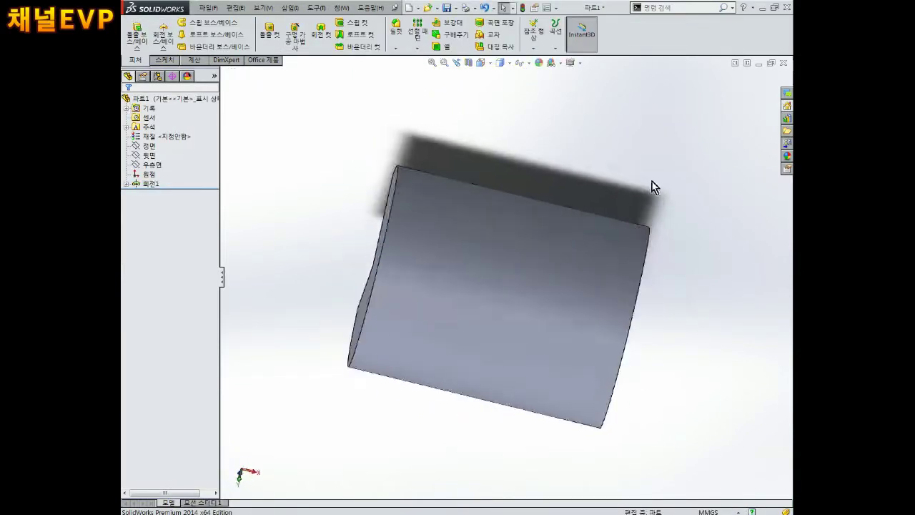
{"action": "right_click", "coordinate": [150, 184]}
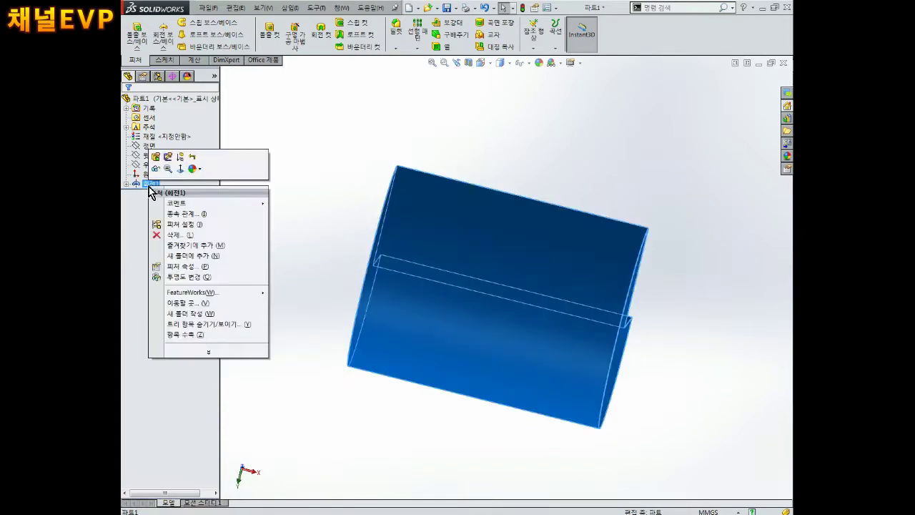
Step: Delete Revolve1 and view the remaining sketch normal to the screen
{"action": "left_click", "coordinate": [173, 234]}
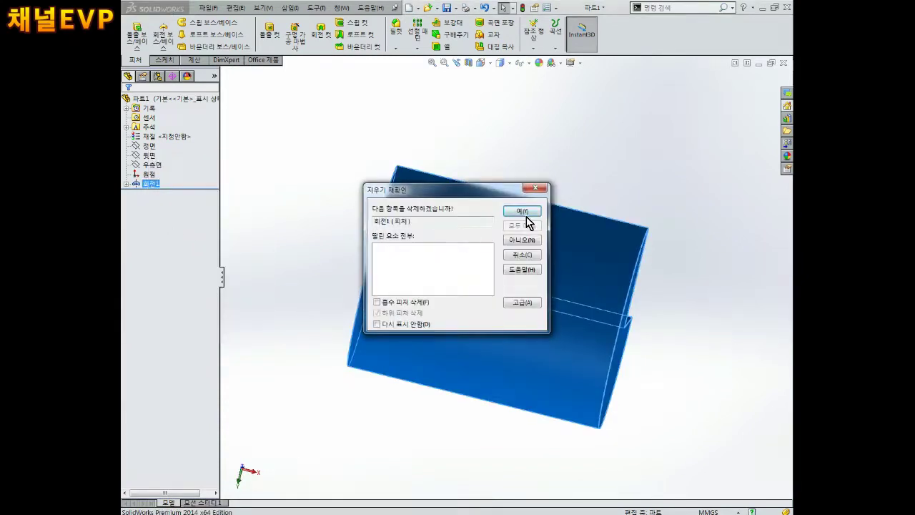
{"action": "left_click", "coordinate": [521, 212]}
{"action": "key", "text": "ctrl+8"}
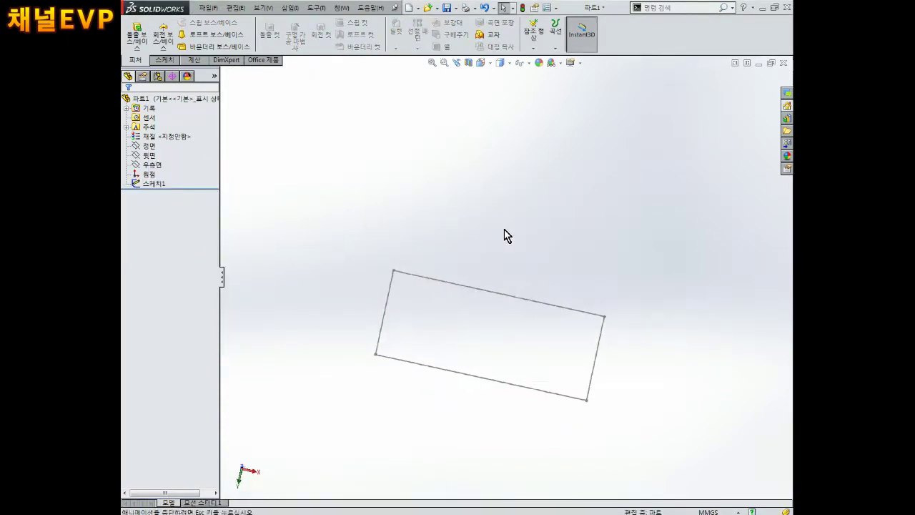
{"action": "scroll", "coordinate": [439, 375], "scroll_direction": "up", "scroll_amount": 3}
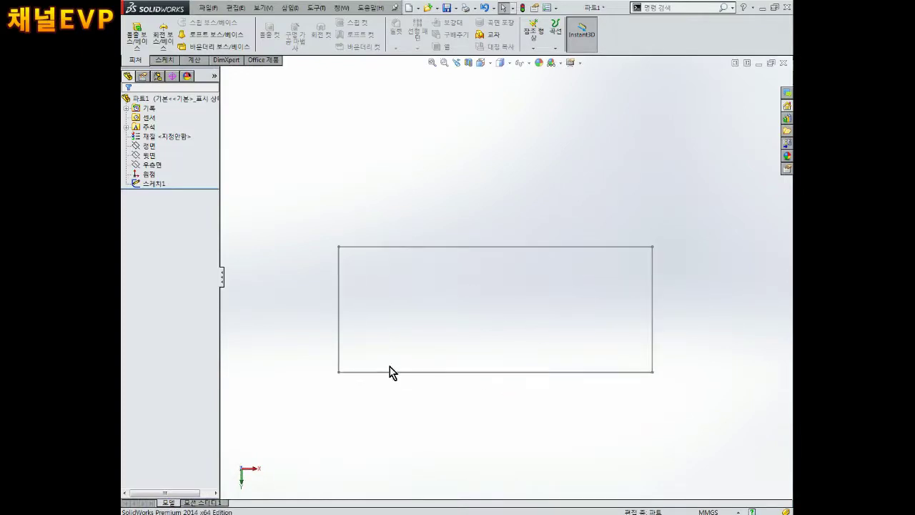
{"action": "scroll", "coordinate": [592, 336], "scroll_direction": "down", "scroll_amount": 3}
{"action": "scroll", "coordinate": [444, 313], "scroll_direction": "up", "scroll_amount": 2}
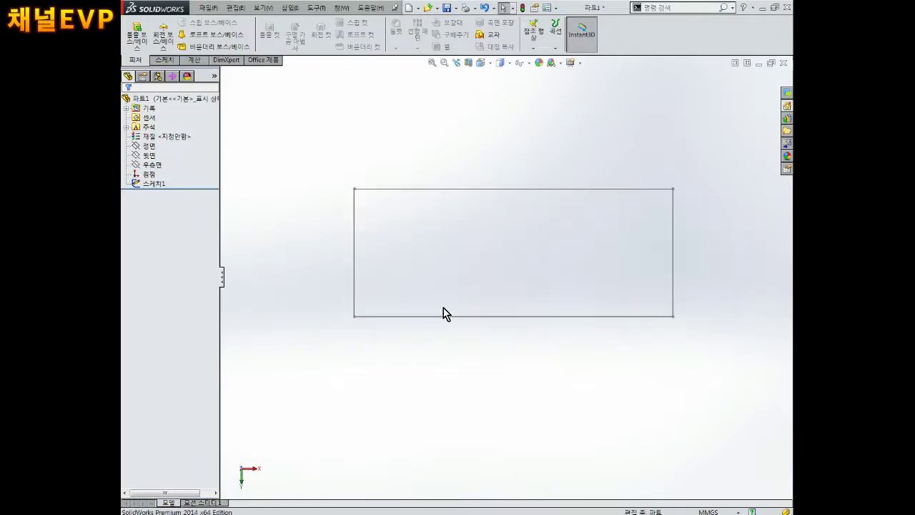
Step: Reopen 스케치1 for editing and begin a line below the rectangle
{"action": "left_click", "coordinate": [161, 187]}
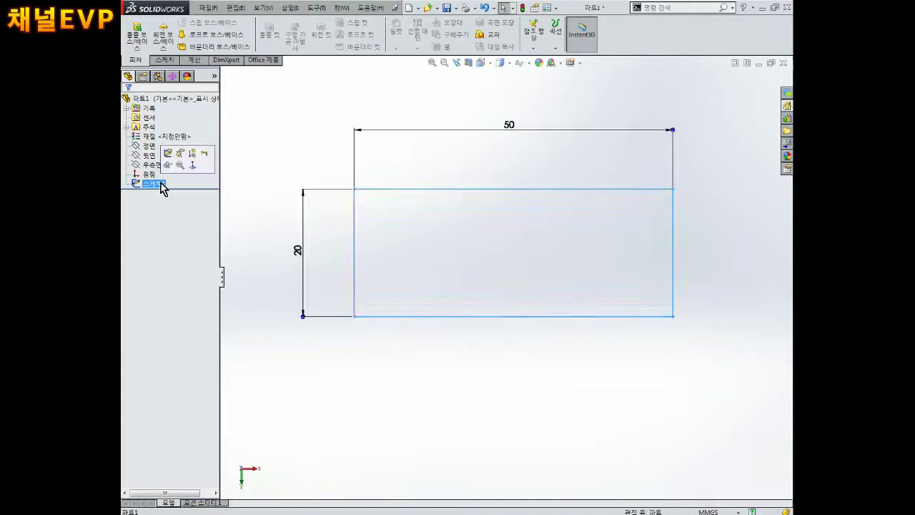
{"action": "left_click", "coordinate": [167, 153]}
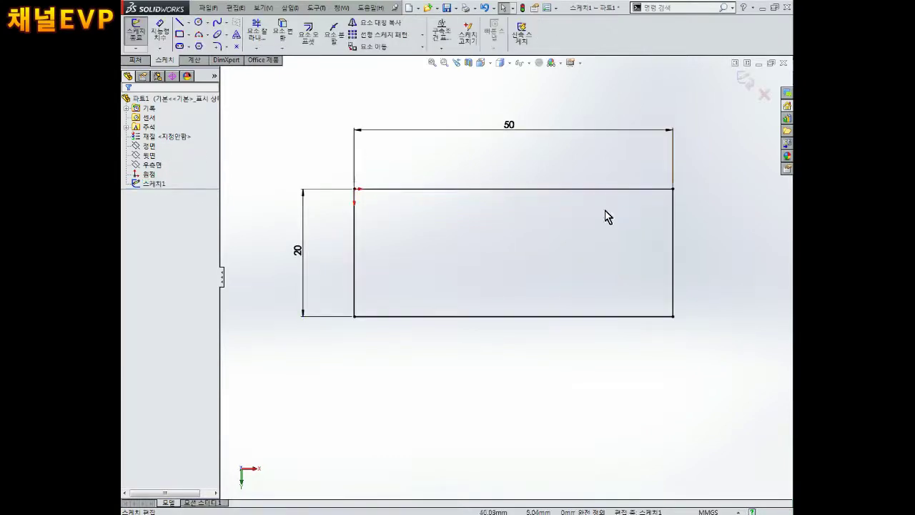
{"action": "scroll", "coordinate": [560, 219], "scroll_direction": "up", "scroll_amount": 3}
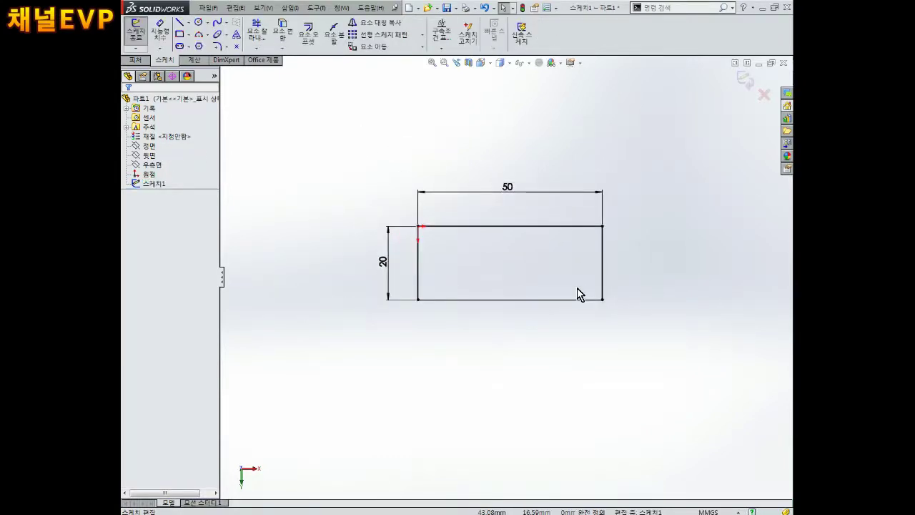
{"action": "left_click", "coordinate": [179, 23]}
{"action": "left_click", "coordinate": [366, 361]}
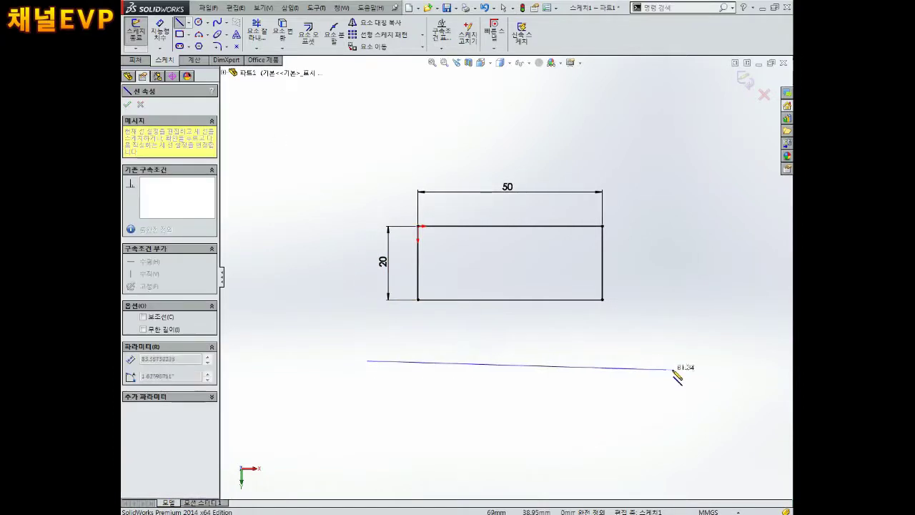
Step: Draw a horizontal line under the rectangle and dimension it 20 below the bottom edge
{"action": "left_click", "coordinate": [657, 357]}
{"action": "key", "text": "Escape"}
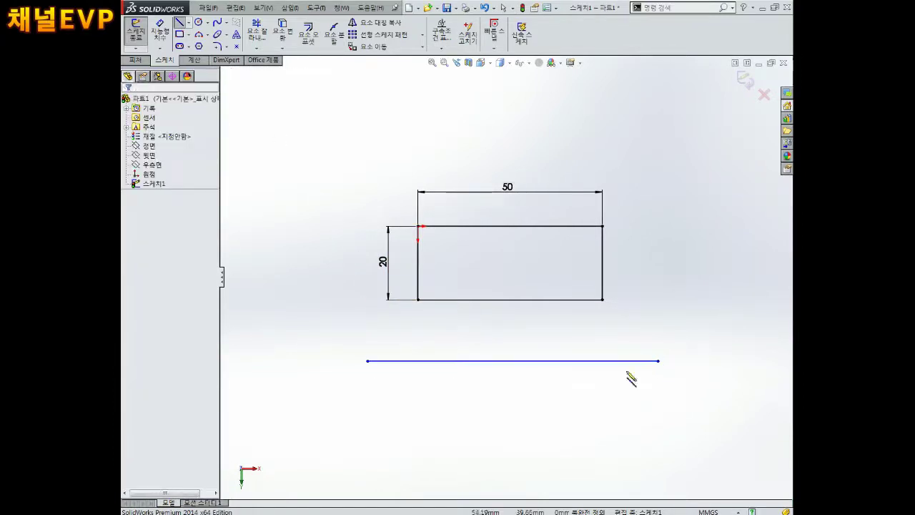
{"action": "scroll", "coordinate": [582, 393], "scroll_direction": "down", "scroll_amount": 1}
{"action": "right_click_drag", "start_coordinate": [513, 300], "coordinate": [503, 271]}
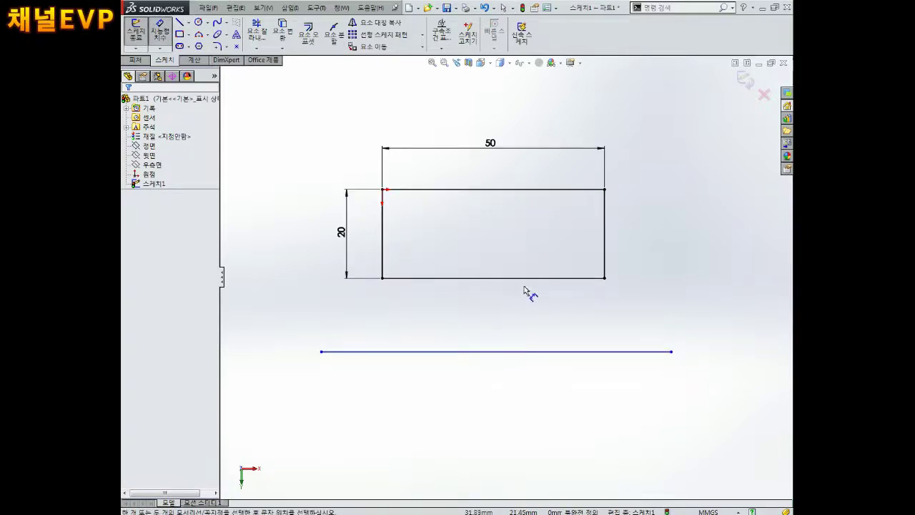
{"action": "left_click", "coordinate": [527, 278]}
{"action": "left_click", "coordinate": [530, 352]}
{"action": "left_click", "coordinate": [522, 327]}
{"action": "type", "text": "20"}
{"action": "key", "text": "Return"}
{"action": "key", "text": "Escape"}
Step: Convert the lower horizontal line into a construction centerline
{"action": "scroll", "coordinate": [527, 353], "scroll_direction": "up", "scroll_amount": 1}
{"action": "scroll", "coordinate": [531, 370], "scroll_direction": "up", "scroll_amount": 1}
{"action": "scroll", "coordinate": [531, 369], "scroll_direction": "down", "scroll_amount": 1}
{"action": "scroll", "coordinate": [543, 300], "scroll_direction": "down", "scroll_amount": 1}
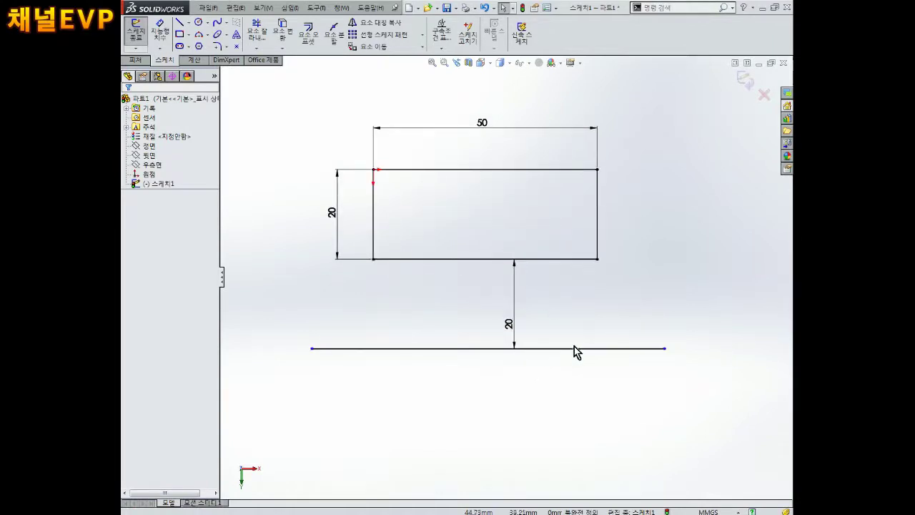
{"action": "left_click", "coordinate": [575, 348]}
{"action": "left_click", "coordinate": [586, 316]}
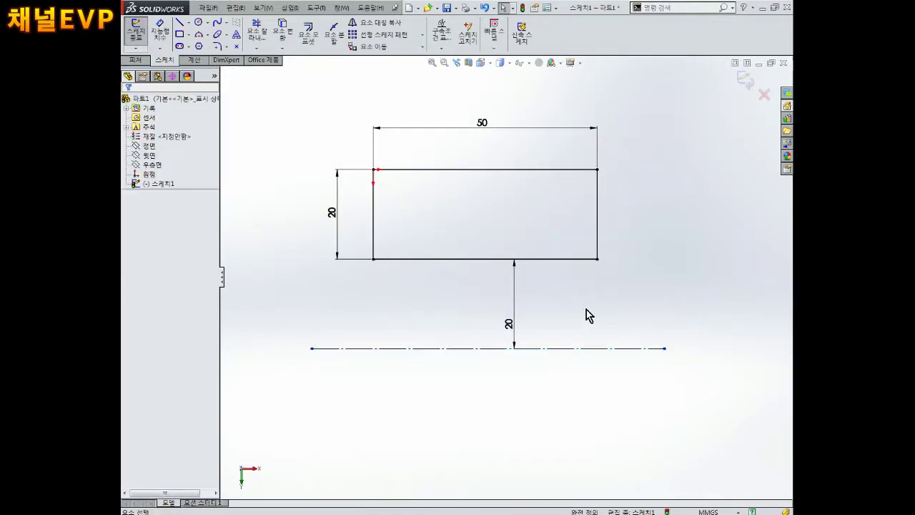
Step: Move the 20 spacing dimension to the left of the sketch and exit the sketch
{"action": "scroll", "coordinate": [511, 278], "scroll_direction": "up", "scroll_amount": 1}
{"action": "scroll", "coordinate": [534, 303], "scroll_direction": "down", "scroll_amount": 1}
{"action": "left_click_drag", "start_coordinate": [522, 332], "coordinate": [323, 315]}
{"action": "left_click", "coordinate": [323, 313]}
{"action": "key", "text": "Return"}
{"action": "scroll", "coordinate": [450, 310], "scroll_direction": "up", "scroll_amount": 1}
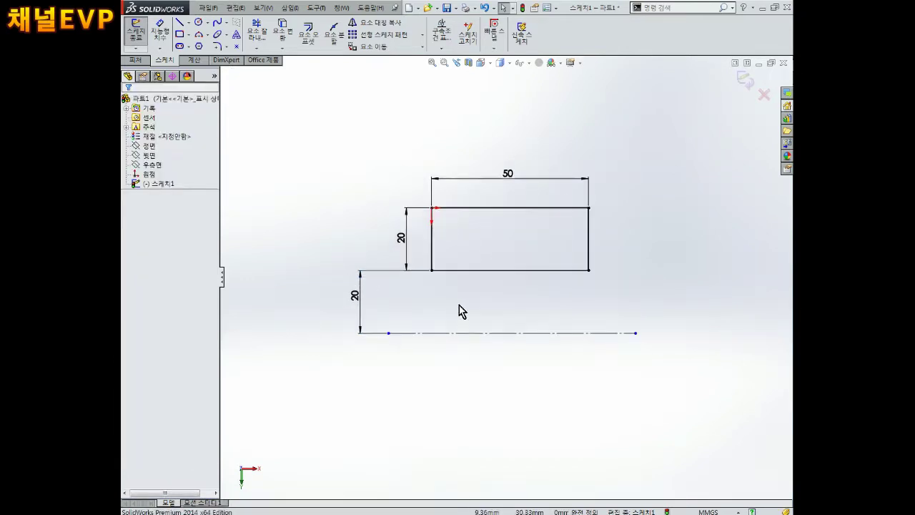
{"action": "left_click_drag", "start_coordinate": [367, 306], "coordinate": [406, 303]}
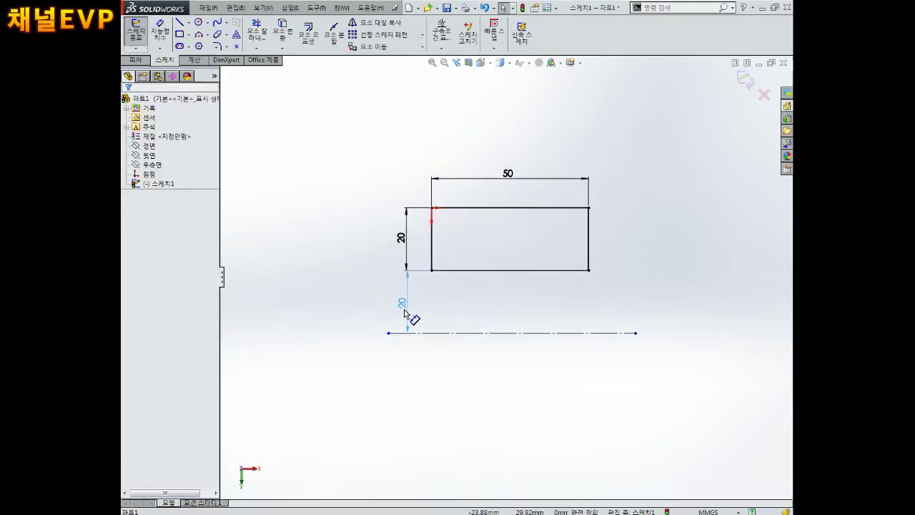
{"action": "key", "text": "Escape"}
{"action": "scroll", "coordinate": [603, 254], "scroll_direction": "down", "scroll_amount": 1}
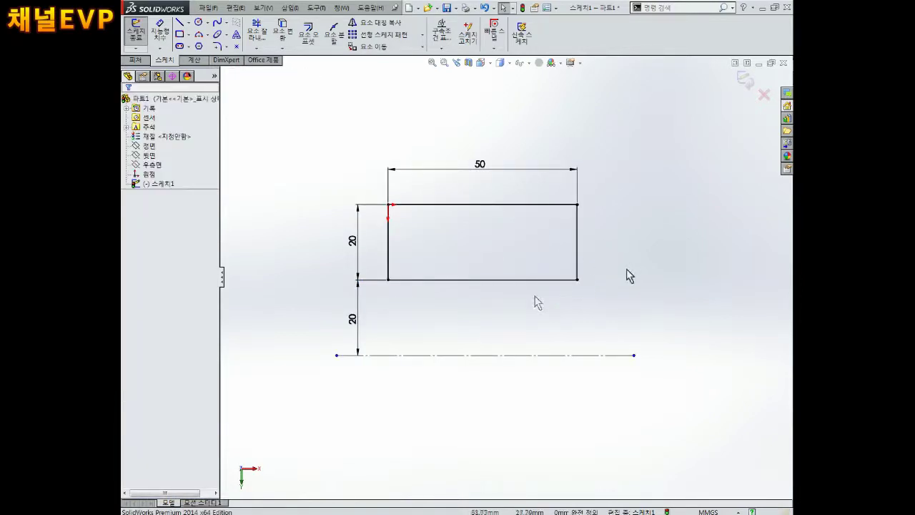
{"action": "left_click", "coordinate": [745, 80]}
{"action": "middle_click_drag", "start_coordinate": [607, 215], "coordinate": [412, 241]}
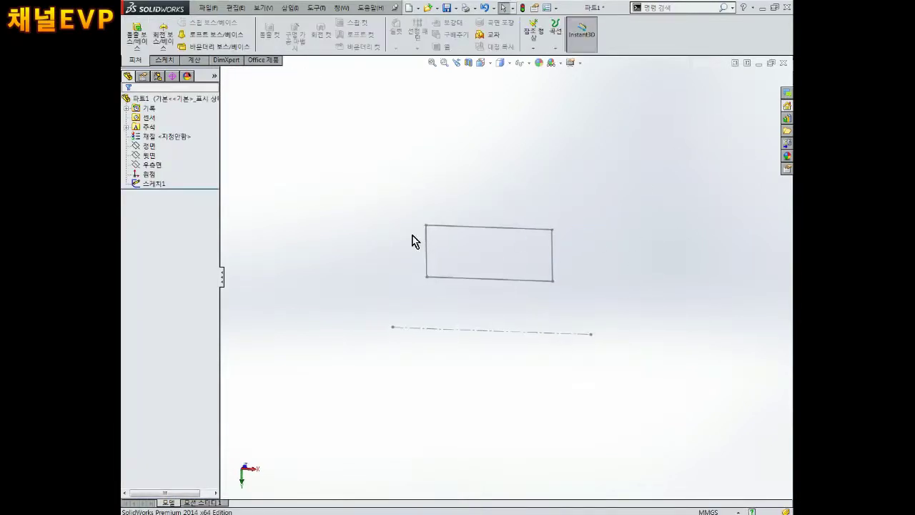
Step: Start a revolve using the rectangle sketch as the profile
{"action": "left_click", "coordinate": [163, 36]}
{"action": "middle_click_drag", "start_coordinate": [339, 192], "coordinate": [386, 246]}
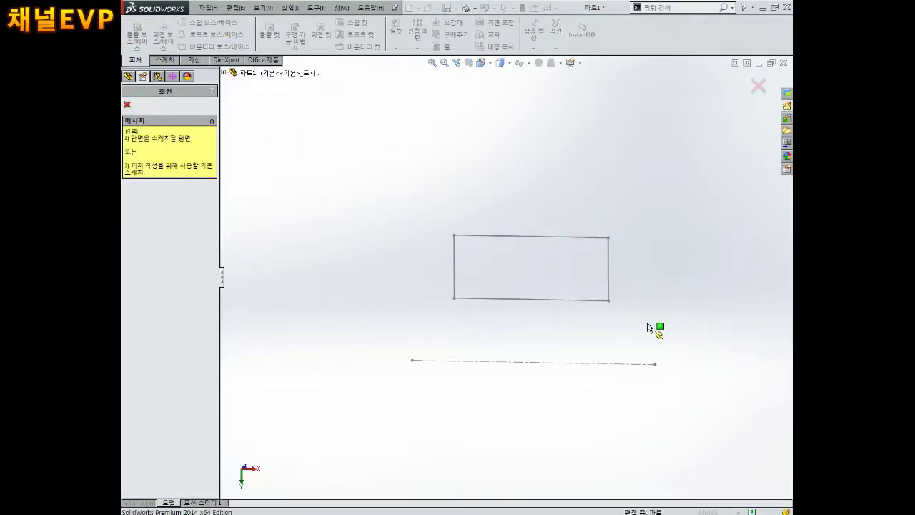
{"action": "left_click", "coordinate": [550, 239]}
{"action": "middle_click_drag", "start_coordinate": [549, 237], "coordinate": [564, 271]}
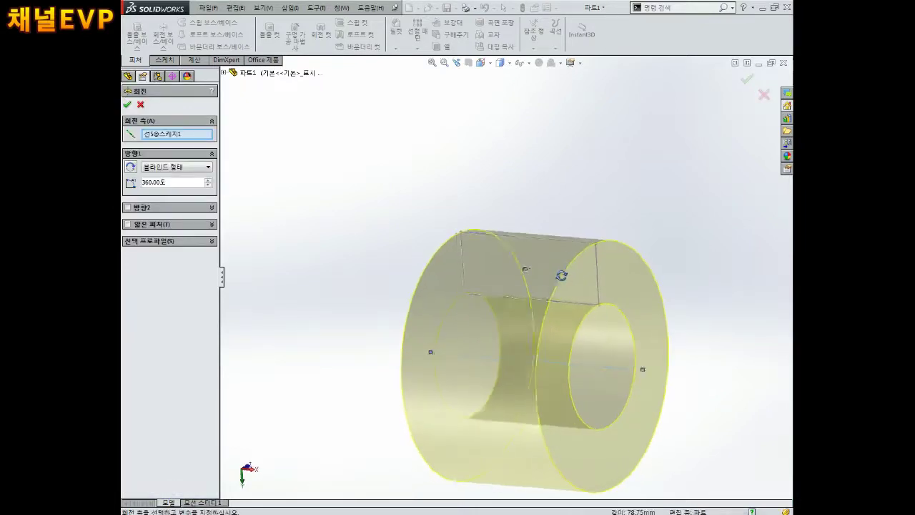
{"action": "scroll", "coordinate": [564, 288], "scroll_direction": "up", "scroll_amount": 3}
{"action": "scroll", "coordinate": [546, 302], "scroll_direction": "down", "scroll_amount": 4}
{"action": "mouse_move", "coordinate": [545, 302]}
{"action": "middle_mouse_down"}
{"action": "mouse_move", "coordinate": [484, 255]}
{"action": "mouse_move", "coordinate": [465, 260]}
{"action": "middle_mouse_up"}
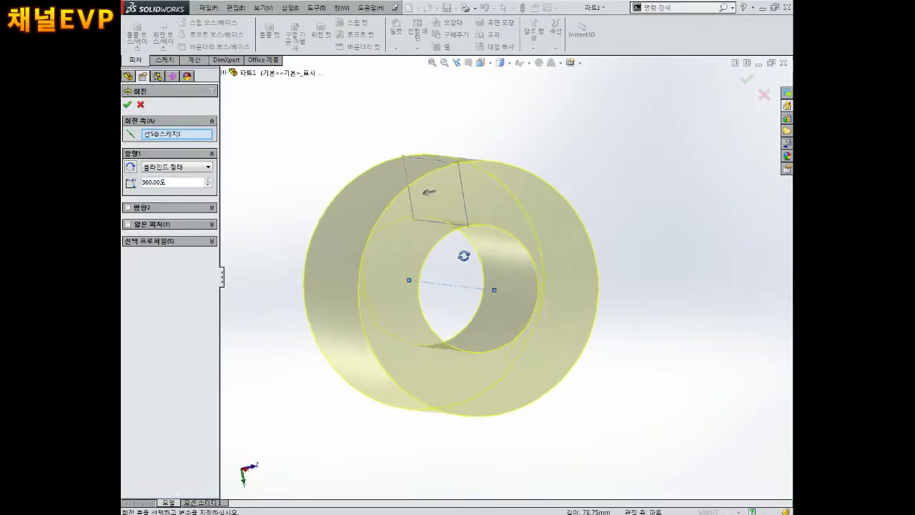
{"action": "mouse_move", "coordinate": [476, 294]}
{"action": "middle_mouse_down"}
{"action": "mouse_move", "coordinate": [511, 288]}
{"action": "mouse_move", "coordinate": [508, 306]}
{"action": "mouse_move", "coordinate": [480, 288]}
{"action": "mouse_move", "coordinate": [465, 253]}
{"action": "mouse_move", "coordinate": [479, 282]}
{"action": "mouse_move", "coordinate": [472, 275]}
{"action": "middle_mouse_up"}
Step: Revolve 360° about the construction centerline to create the hollow ring
{"action": "left_click", "coordinate": [175, 136]}
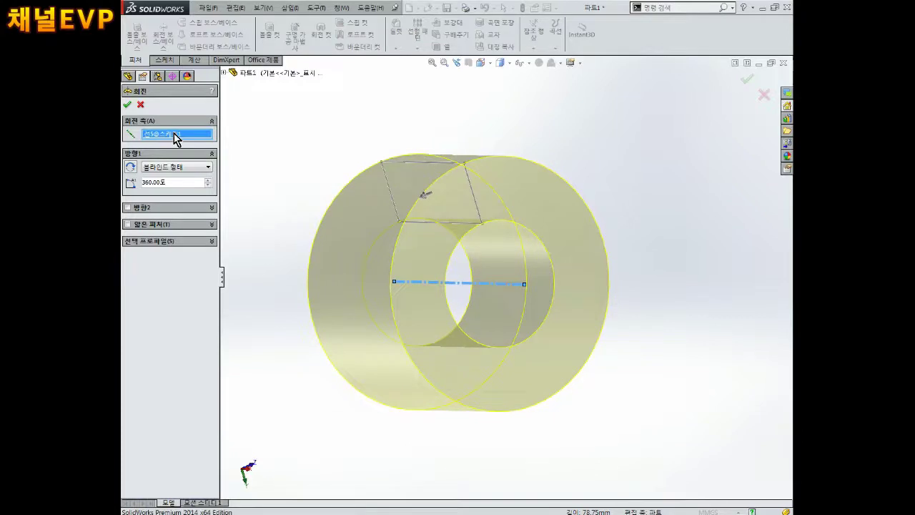
{"action": "scroll", "coordinate": [477, 290], "scroll_direction": "down", "scroll_amount": 2}
{"action": "scroll", "coordinate": [485, 286], "scroll_direction": "up", "scroll_amount": 2}
{"action": "middle_click_drag", "start_coordinate": [485, 286], "coordinate": [579, 305]}
{"action": "left_click", "coordinate": [128, 106]}
{"action": "mouse_move", "coordinate": [479, 247]}
{"action": "middle_mouse_down"}
{"action": "mouse_move", "coordinate": [410, 249]}
{"action": "mouse_move", "coordinate": [431, 236]}
{"action": "mouse_move", "coordinate": [462, 272]}
{"action": "mouse_move", "coordinate": [437, 206]}
{"action": "mouse_move", "coordinate": [517, 245]}
{"action": "mouse_move", "coordinate": [474, 278]}
{"action": "mouse_move", "coordinate": [490, 348]}
{"action": "mouse_move", "coordinate": [586, 319]}
{"action": "mouse_move", "coordinate": [489, 253]}
{"action": "middle_mouse_up"}
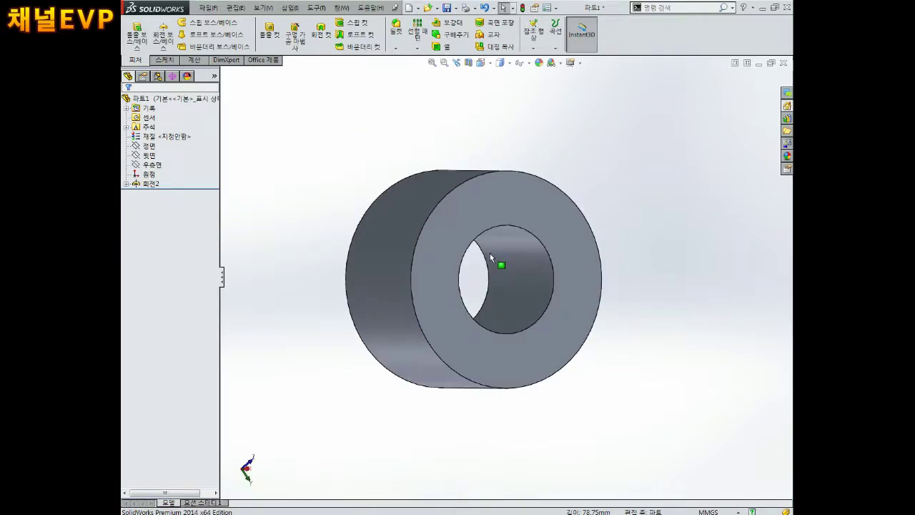
{"action": "left_click", "coordinate": [208, 8]}
Step: Create a new part, 파트2, and open a sketch on its Front plane (정면)
{"action": "left_click", "coordinate": [218, 21]}
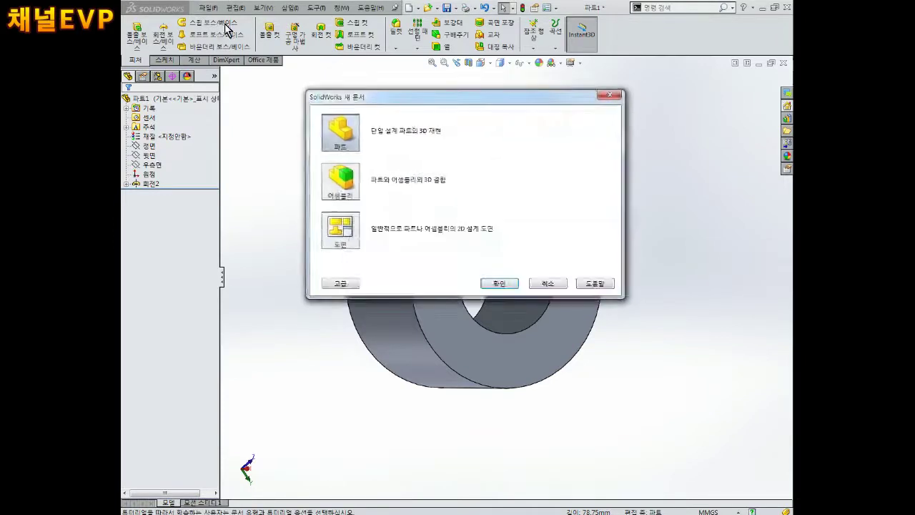
{"action": "left_click", "coordinate": [509, 286]}
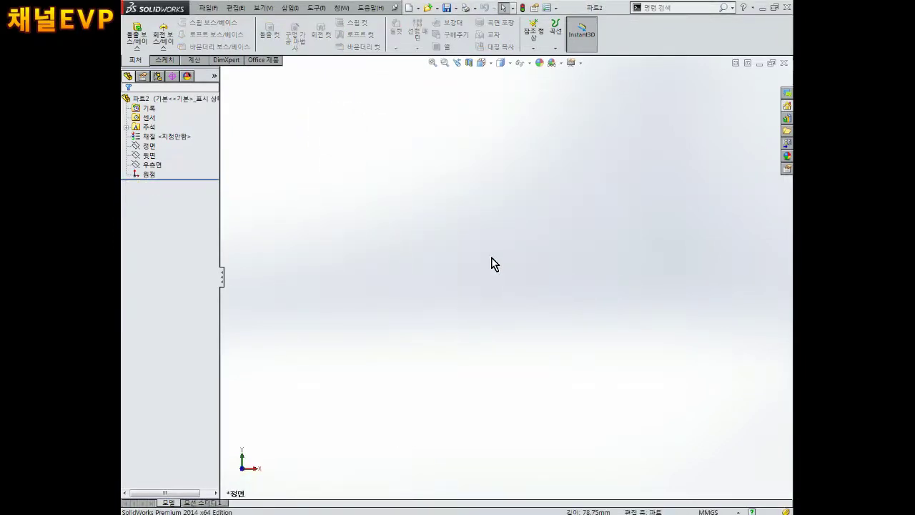
{"action": "left_click", "coordinate": [150, 146]}
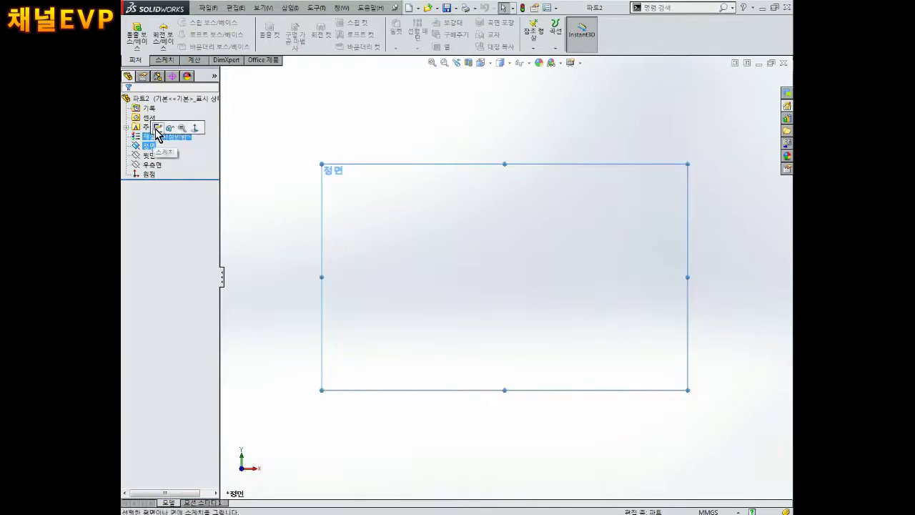
{"action": "left_click", "coordinate": [158, 130]}
{"action": "left_click", "coordinate": [198, 22]}
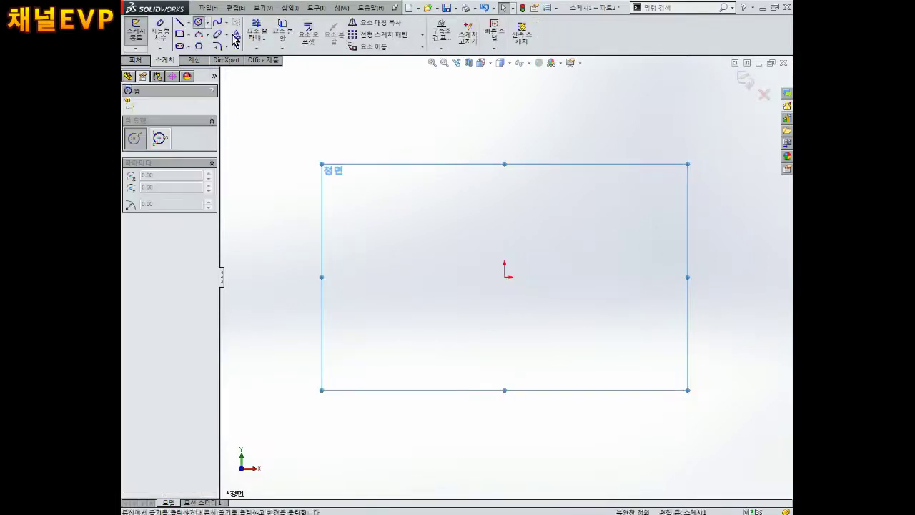
{"action": "left_click", "coordinate": [509, 286]}
{"action": "key", "text": "Escape"}
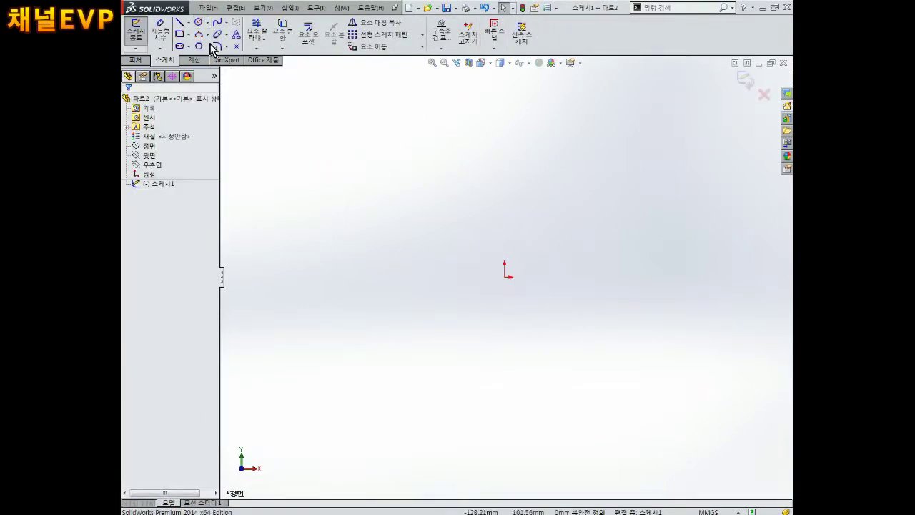
Step: Draw a circle centred on the origin and dimension its diameter to 100
{"action": "left_click", "coordinate": [198, 23]}
{"action": "left_click", "coordinate": [505, 277]}
{"action": "left_click", "coordinate": [561, 241]}
{"action": "right_click_drag", "start_coordinate": [651, 242], "coordinate": [592, 245]}
{"action": "left_click", "coordinate": [565, 240]}
{"action": "left_click", "coordinate": [589, 212]}
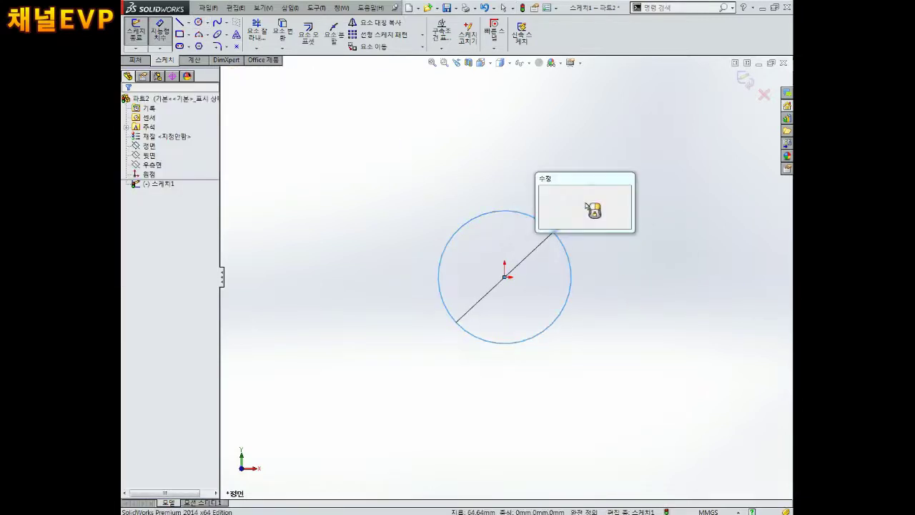
{"action": "type", "text": "100"}
{"action": "key", "text": "Return"}
Step: Draw a vertical centerline through the circle from its top to its bottom
{"action": "key", "text": "l"}
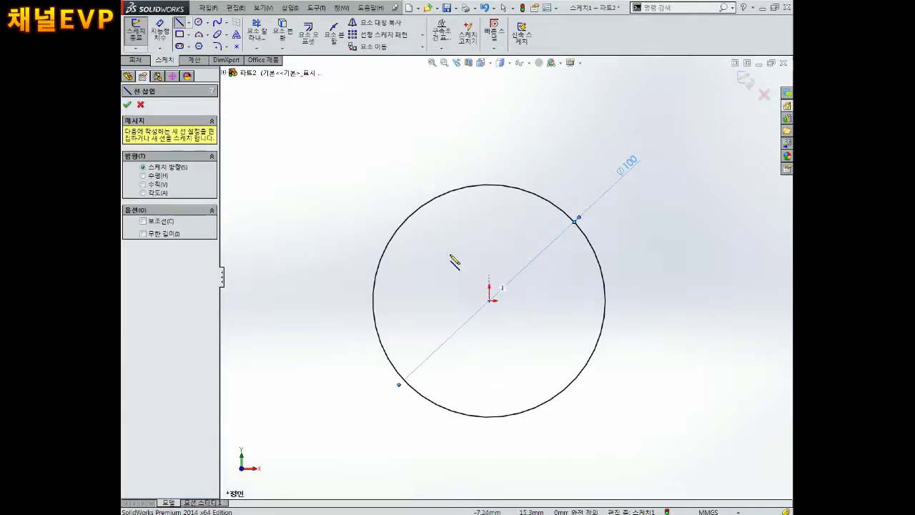
{"action": "left_click", "coordinate": [188, 22]}
{"action": "left_click", "coordinate": [194, 40]}
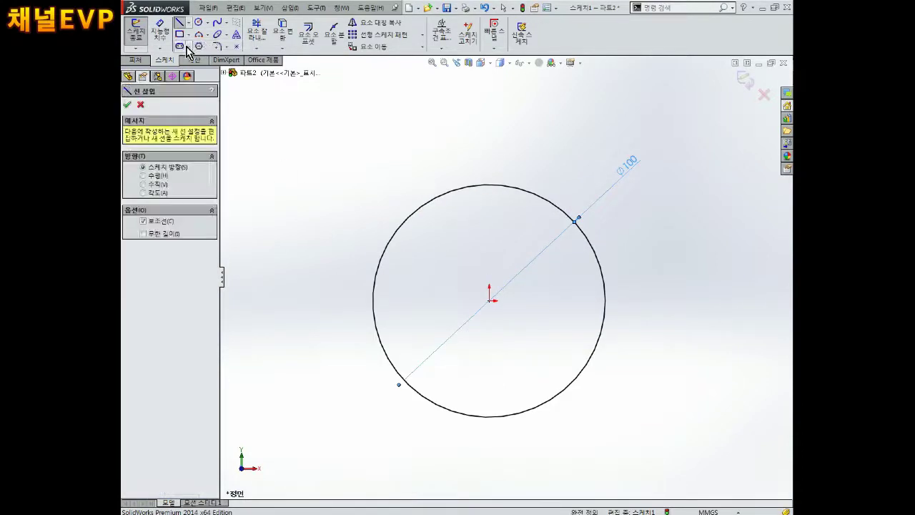
{"action": "left_click", "coordinate": [188, 22]}
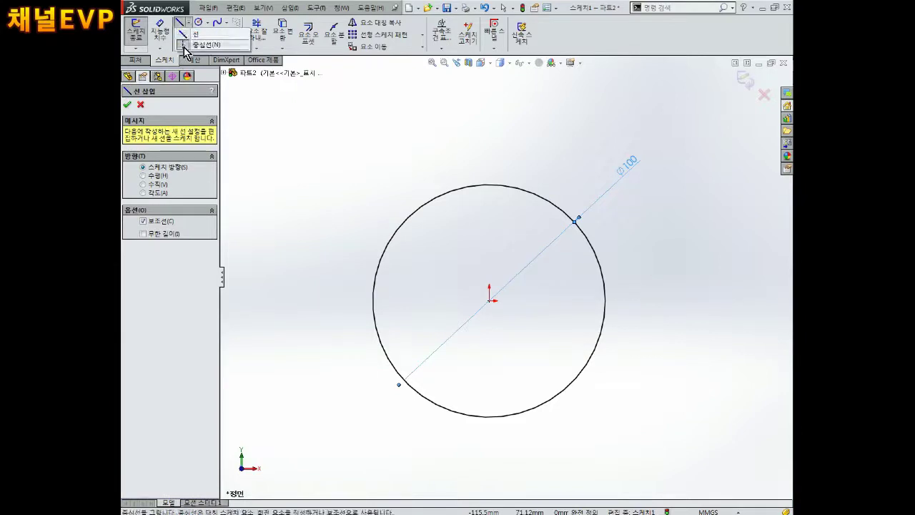
{"action": "left_click", "coordinate": [183, 46]}
{"action": "left_click", "coordinate": [188, 22]}
{"action": "left_click", "coordinate": [197, 40]}
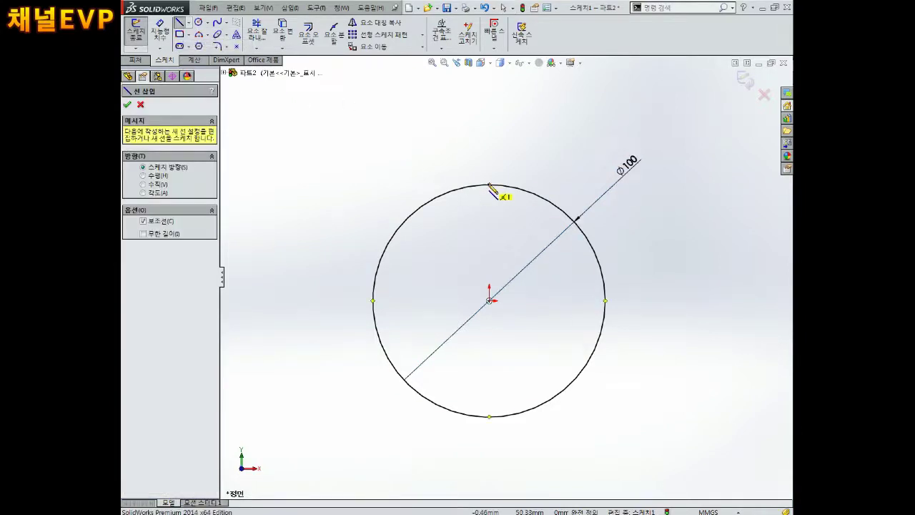
{"action": "left_click", "coordinate": [489, 185]}
{"action": "left_click", "coordinate": [489, 419]}
{"action": "key", "text": "Escape"}
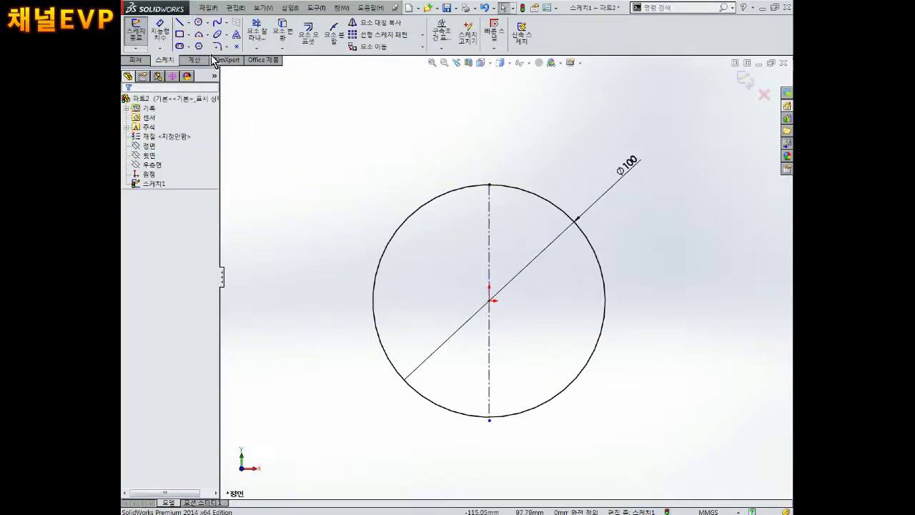
Step: Add a horizontal centerline across the circle, then check the circle's constraints
{"action": "left_click", "coordinate": [188, 22]}
{"action": "left_click", "coordinate": [191, 34]}
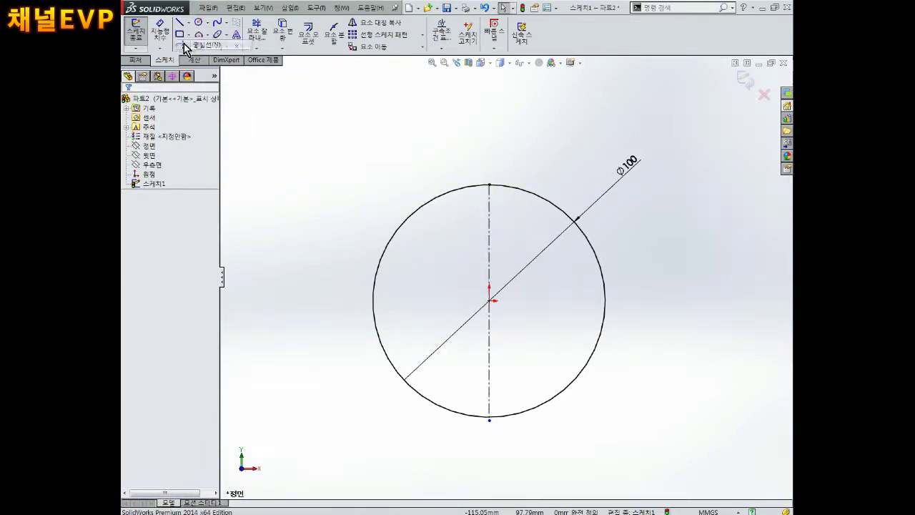
{"action": "left_click", "coordinate": [373, 300]}
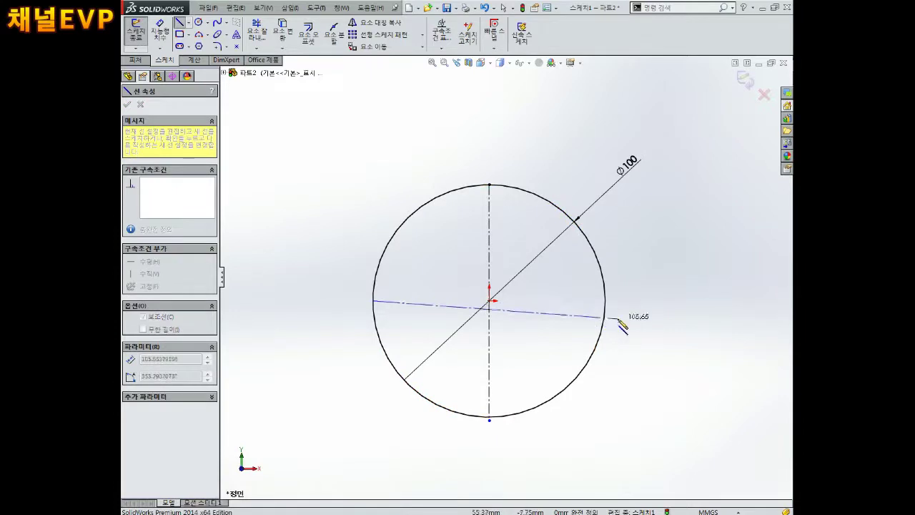
{"action": "left_click", "coordinate": [606, 300]}
{"action": "key", "text": "Escape"}
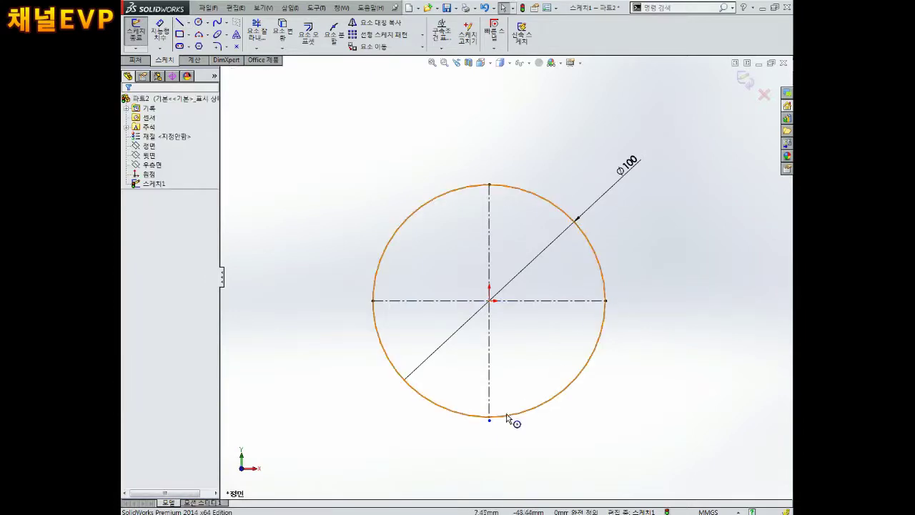
{"action": "left_click", "coordinate": [490, 414]}
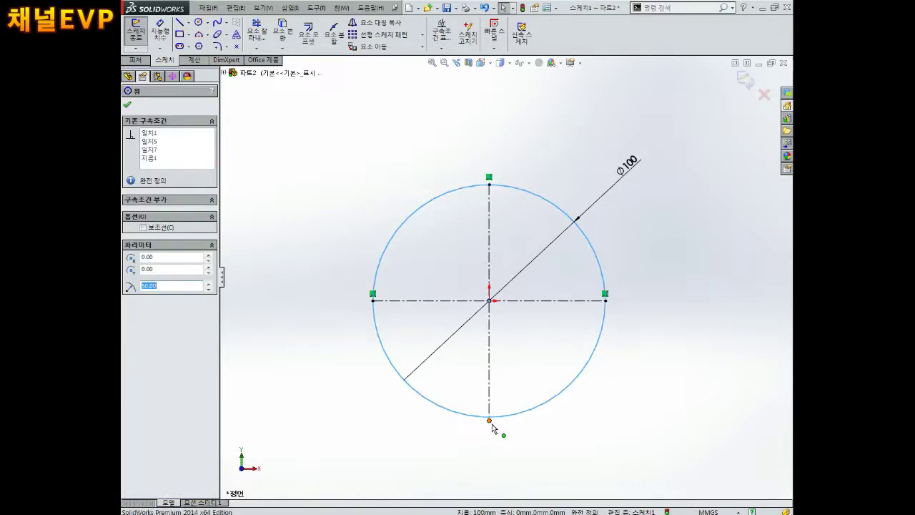
{"action": "left_click", "coordinate": [490, 413]}
{"action": "key", "text": "Escape"}
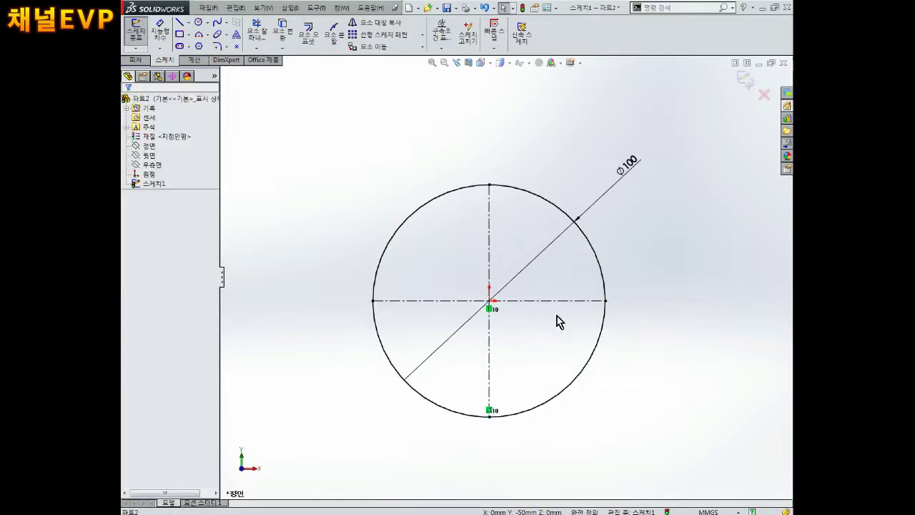
Step: Offset the vertical centerline 5 mm to the left as a solid line
{"action": "left_click", "coordinate": [308, 33]}
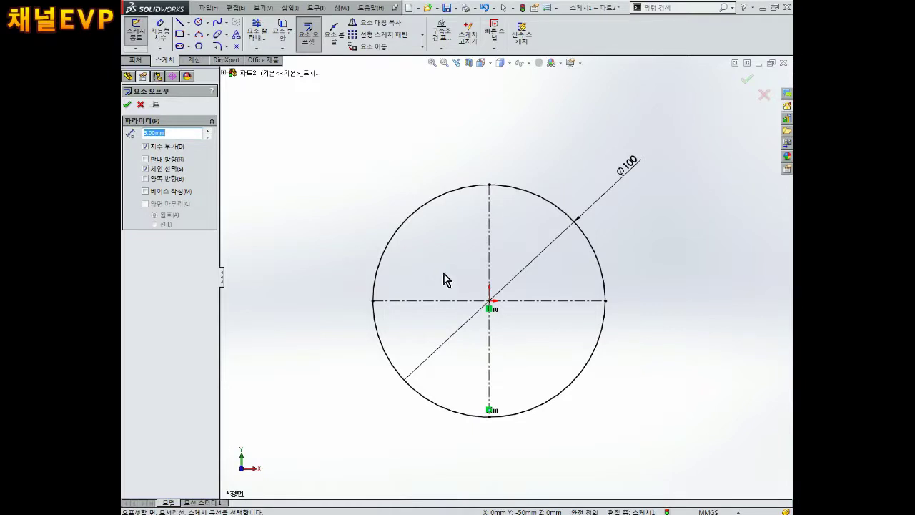
{"action": "left_click", "coordinate": [489, 246]}
{"action": "left_click", "coordinate": [461, 251]}
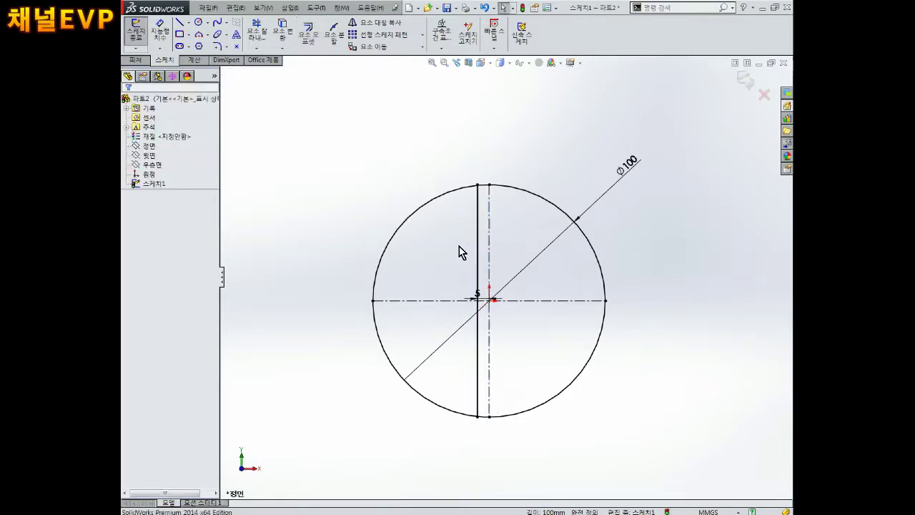
Step: Offset the horizontal centerline 5 mm upward and move the 5 dimension clear of the lines
{"action": "left_click", "coordinate": [439, 301]}
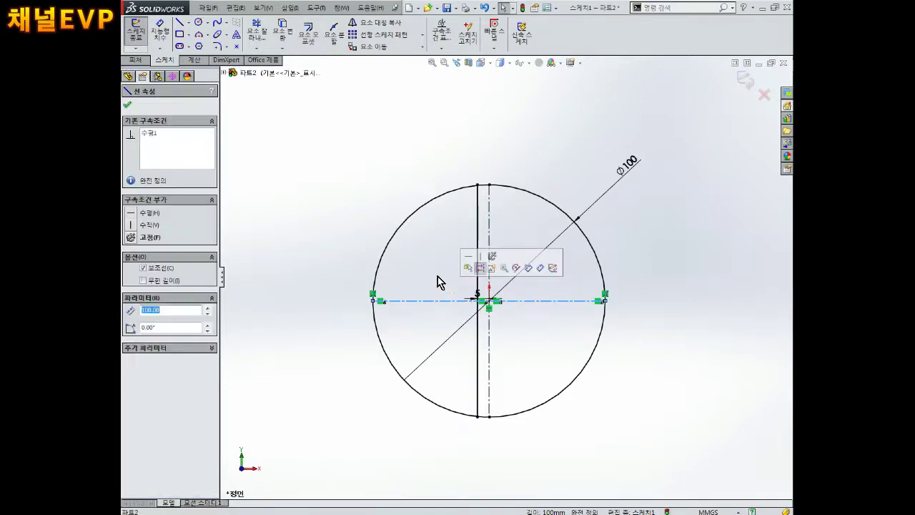
{"action": "left_click", "coordinate": [308, 32]}
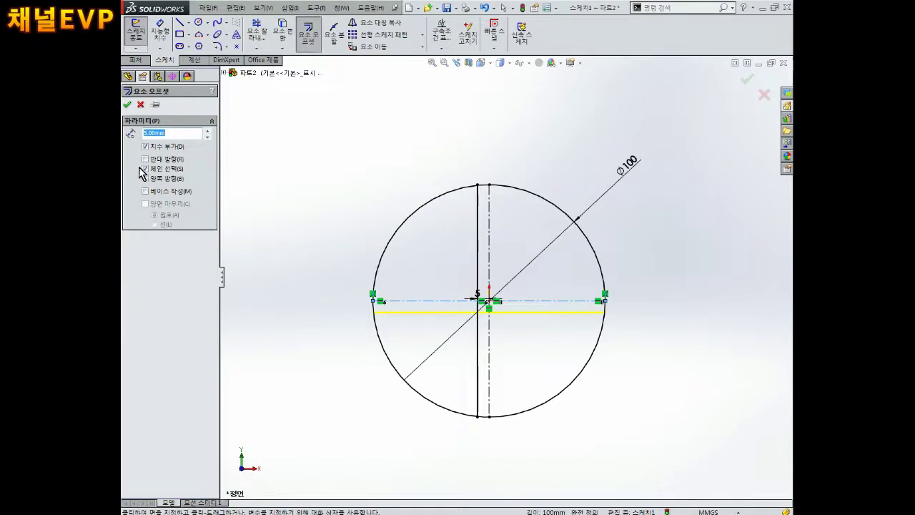
{"action": "left_click", "coordinate": [128, 104]}
{"action": "scroll", "coordinate": [385, 247], "scroll_direction": "down", "scroll_amount": 2}
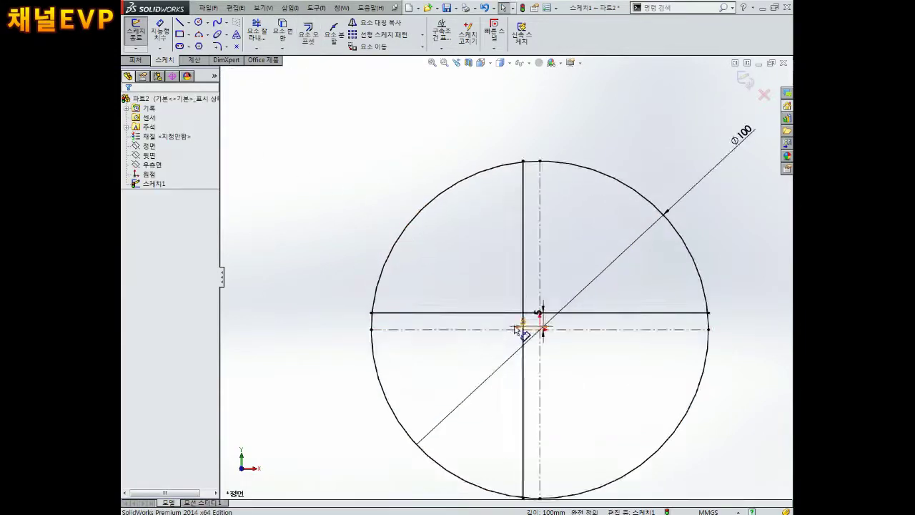
{"action": "left_click_drag", "start_coordinate": [522, 321], "coordinate": [462, 323]}
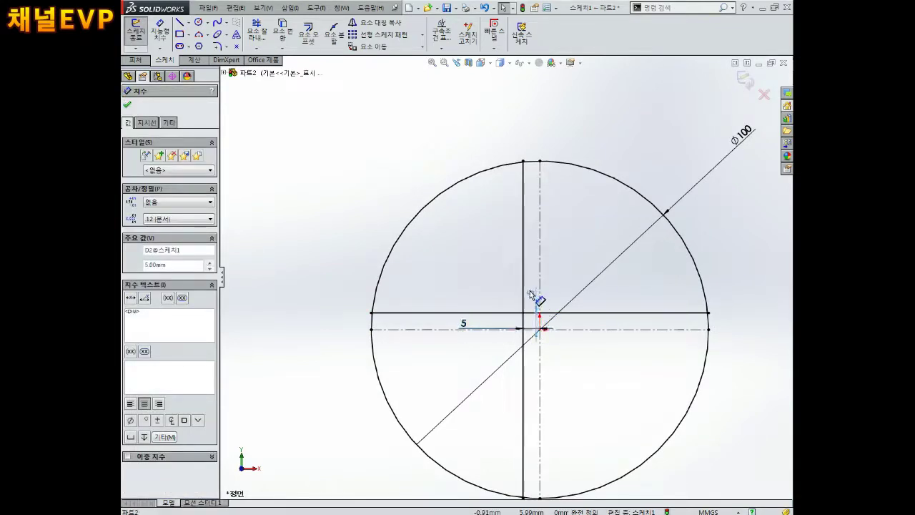
{"action": "key", "text": "Escape"}
{"action": "scroll", "coordinate": [541, 294], "scroll_direction": "up", "scroll_amount": 2}
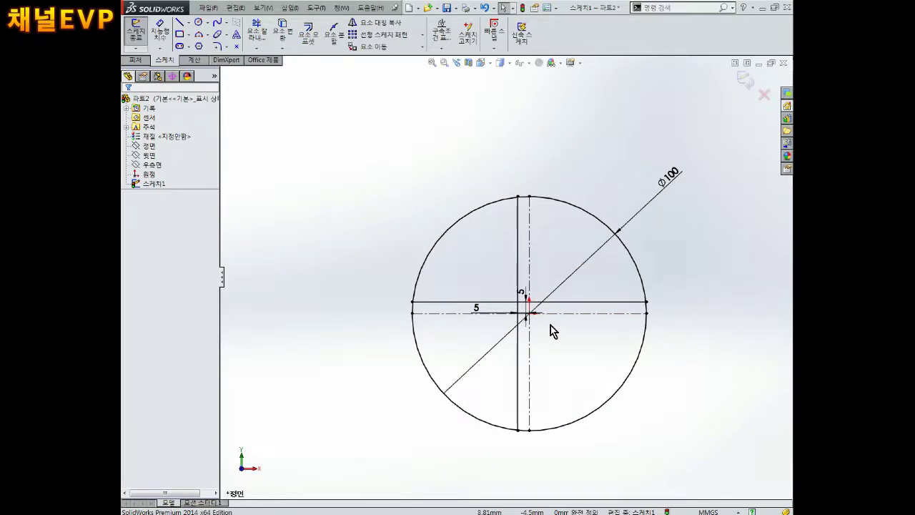
{"action": "scroll", "coordinate": [550, 325], "scroll_direction": "down", "scroll_amount": 1}
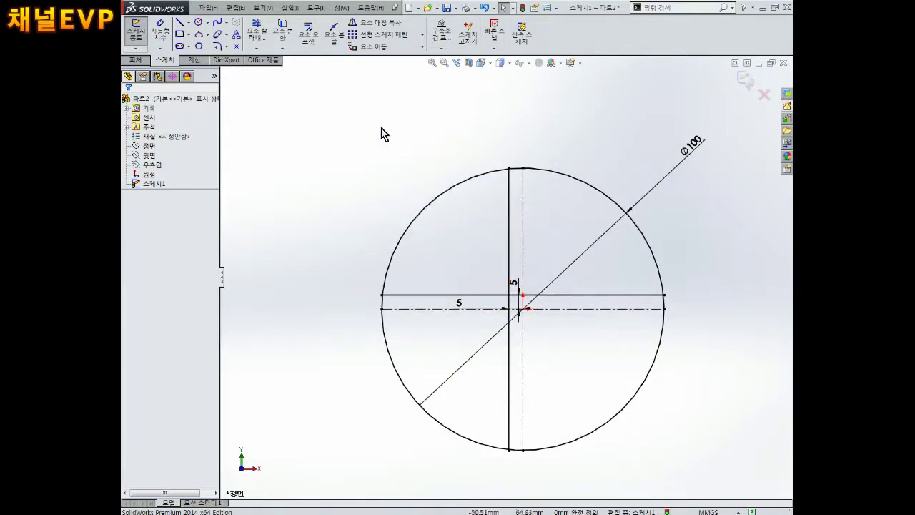
{"action": "left_click", "coordinate": [256, 30]}
Step: Trim the circle arcs, offset-line overhangs and centerline ends down to one quarter-circle profile
{"action": "left_click_drag", "start_coordinate": [566, 190], "coordinate": [573, 180]}
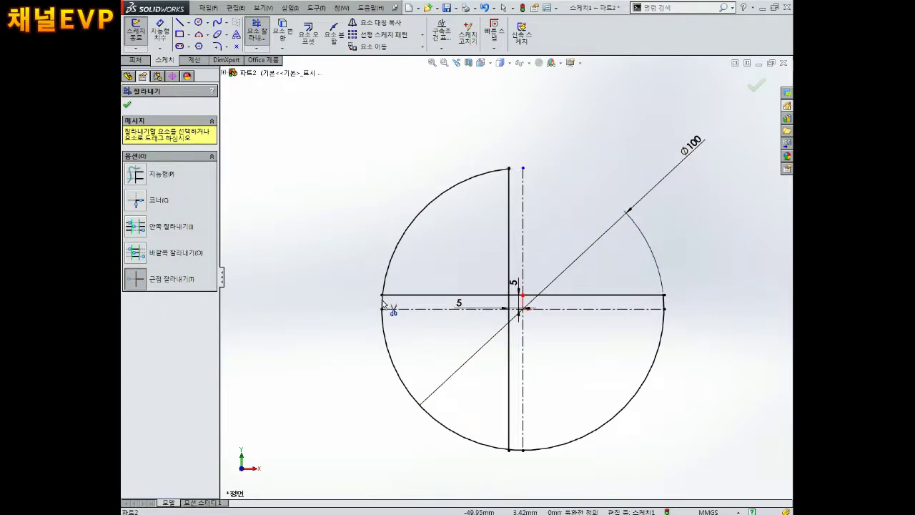
{"action": "left_click_drag", "start_coordinate": [411, 373], "coordinate": [406, 386]}
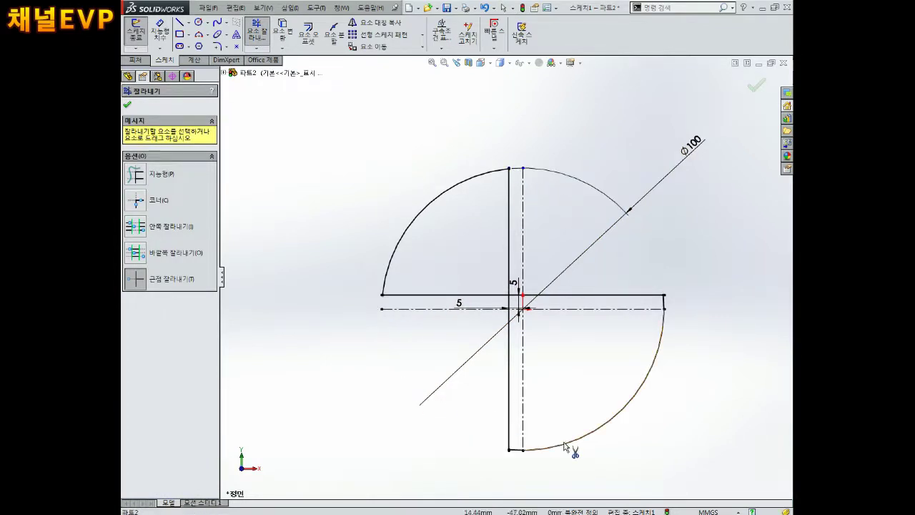
{"action": "left_click_drag", "start_coordinate": [518, 396], "coordinate": [512, 379]}
{"action": "left_click_drag", "start_coordinate": [512, 304], "coordinate": [656, 370]}
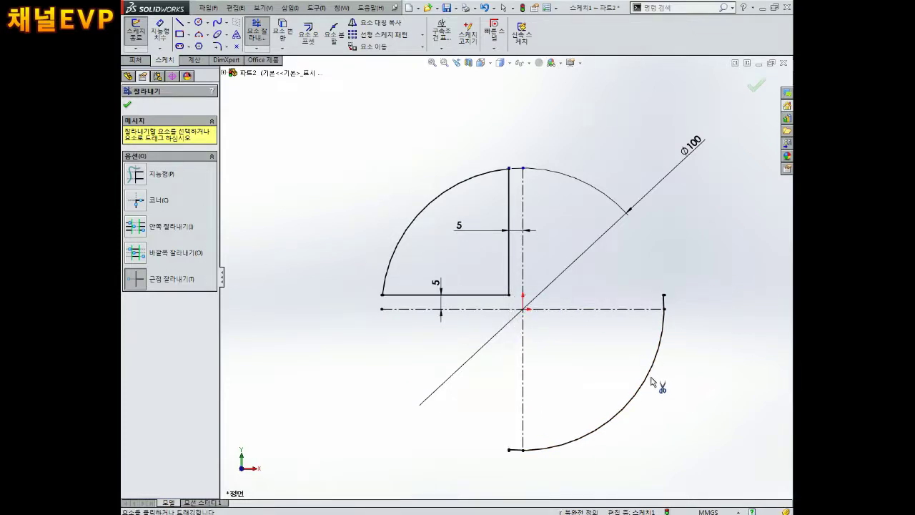
{"action": "left_click_drag", "start_coordinate": [654, 368], "coordinate": [663, 311]}
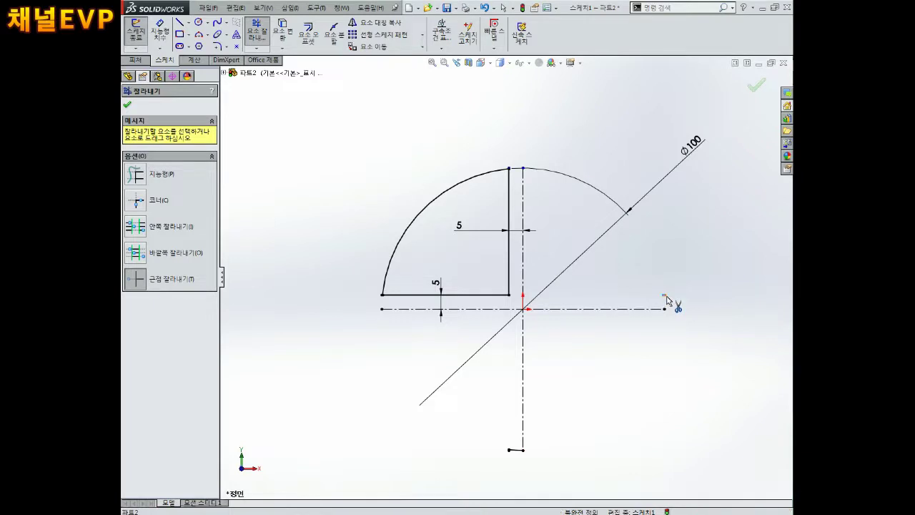
{"action": "left_click_drag", "start_coordinate": [519, 454], "coordinate": [509, 455]}
{"action": "left_click", "coordinate": [521, 452]}
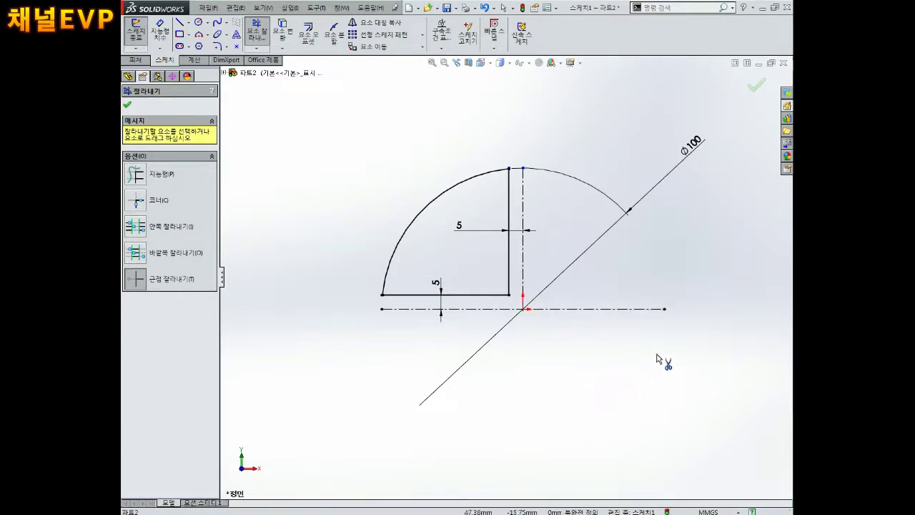
{"action": "left_click", "coordinate": [656, 316]}
{"action": "scroll", "coordinate": [470, 204], "scroll_direction": "down", "scroll_amount": 3}
{"action": "key", "text": "Escape"}
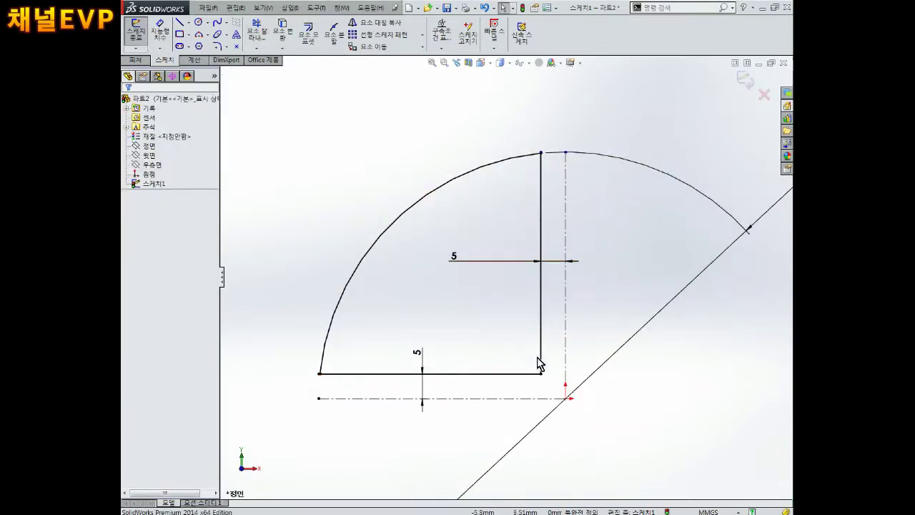
{"action": "scroll", "coordinate": [458, 296], "scroll_direction": "up", "scroll_amount": 2}
{"action": "scroll", "coordinate": [458, 296], "scroll_direction": "down", "scroll_amount": 1}
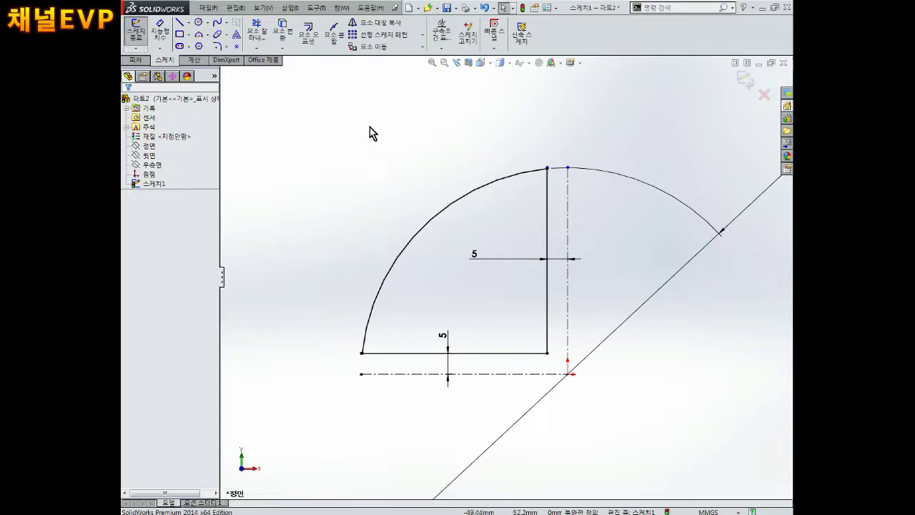
{"action": "left_click", "coordinate": [308, 35]}
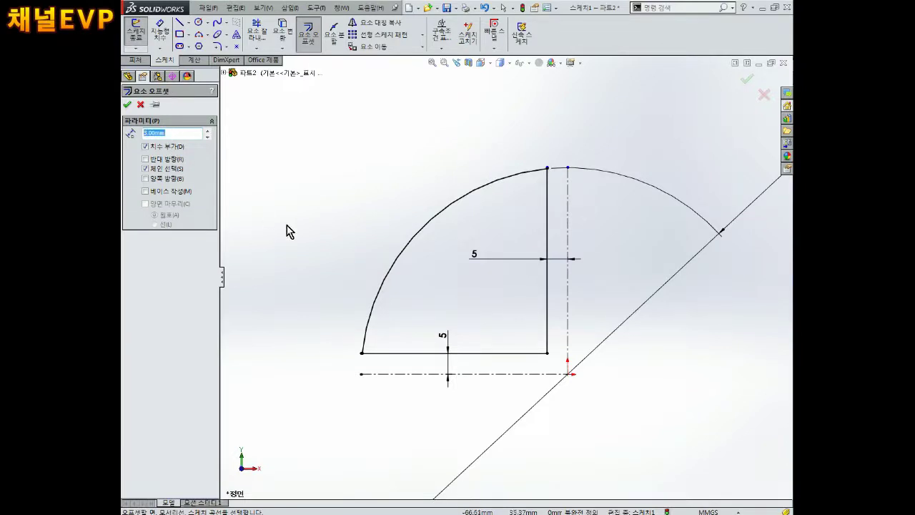
Step: Offset the outer arc 3 mm inward and move the 3 dimension clear of the arcs
{"action": "left_click", "coordinate": [435, 219]}
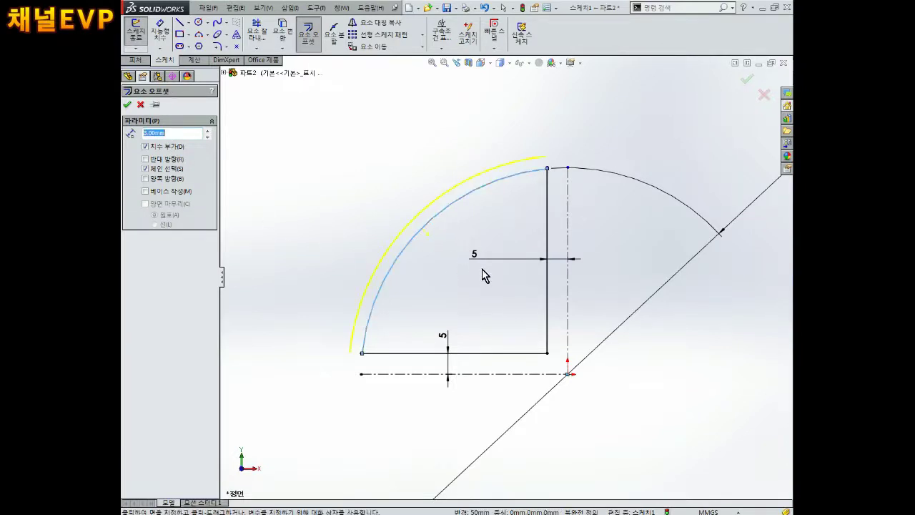
{"action": "left_click", "coordinate": [150, 160]}
{"action": "left_click", "coordinate": [127, 105]}
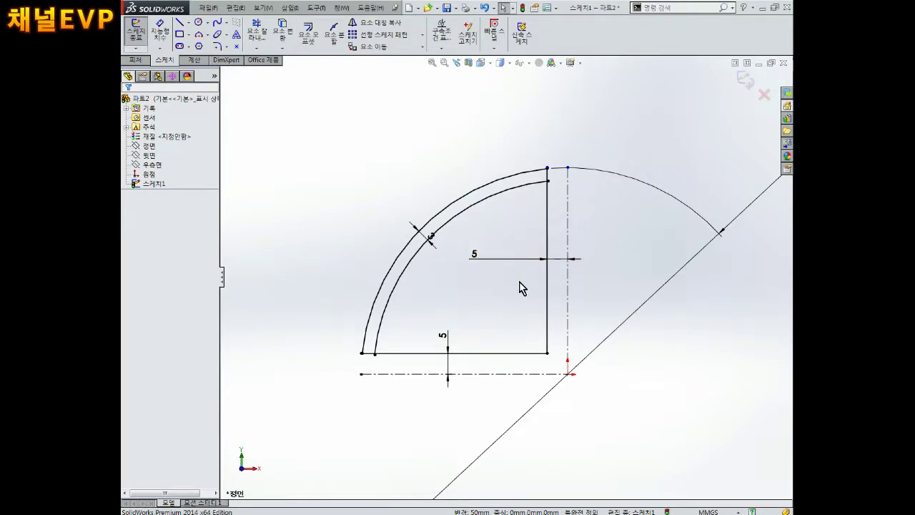
{"action": "scroll", "coordinate": [511, 304], "scroll_direction": "down", "scroll_amount": 1}
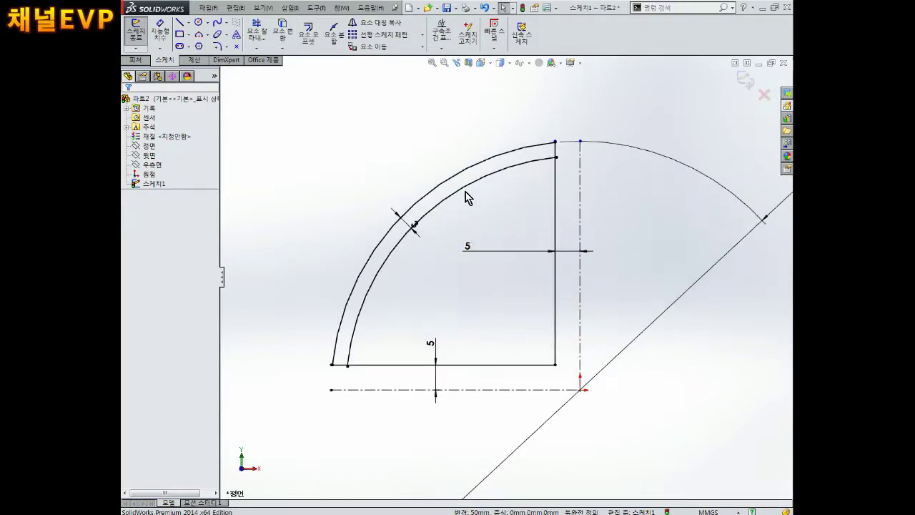
{"action": "left_click_drag", "start_coordinate": [417, 229], "coordinate": [378, 185]}
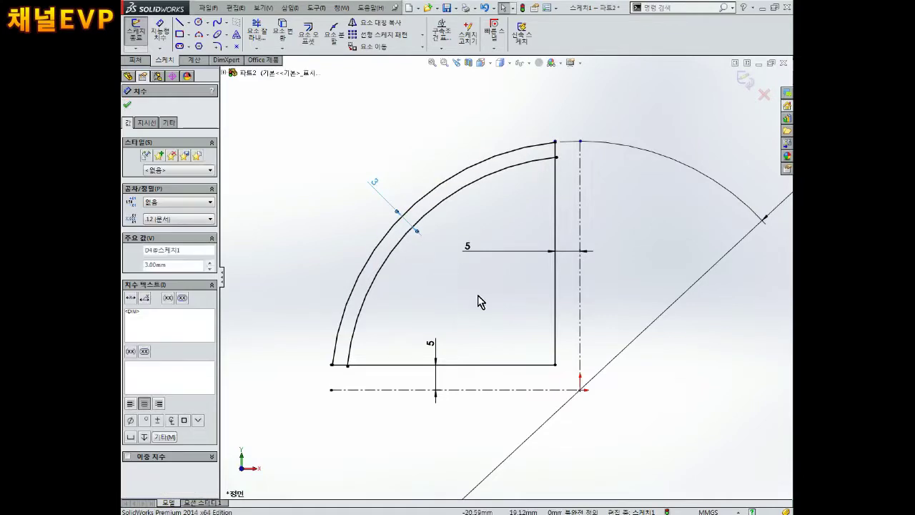
Step: Trim the vertical line's stub above the top line and the lower line's overhang
{"action": "scroll", "coordinate": [528, 321], "scroll_direction": "up", "scroll_amount": 2}
{"action": "scroll", "coordinate": [526, 322], "scroll_direction": "down", "scroll_amount": 1}
{"action": "scroll", "coordinate": [546, 157], "scroll_direction": "down", "scroll_amount": 1}
{"action": "scroll", "coordinate": [555, 211], "scroll_direction": "down", "scroll_amount": 3}
{"action": "scroll", "coordinate": [544, 215], "scroll_direction": "down", "scroll_amount": 1}
{"action": "scroll", "coordinate": [476, 186], "scroll_direction": "down", "scroll_amount": 2}
{"action": "scroll", "coordinate": [469, 164], "scroll_direction": "down", "scroll_amount": 1}
{"action": "left_click", "coordinate": [257, 32]}
{"action": "left_click", "coordinate": [486, 138]}
{"action": "left_click", "coordinate": [504, 352]}
{"action": "scroll", "coordinate": [499, 358], "scroll_direction": "up", "scroll_amount": 3}
{"action": "scroll", "coordinate": [450, 415], "scroll_direction": "up", "scroll_amount": 3}
{"action": "scroll", "coordinate": [402, 374], "scroll_direction": "down", "scroll_amount": 2}
{"action": "scroll", "coordinate": [372, 429], "scroll_direction": "down", "scroll_amount": 3}
{"action": "scroll", "coordinate": [347, 486], "scroll_direction": "down", "scroll_amount": 4}
{"action": "scroll", "coordinate": [354, 386], "scroll_direction": "down", "scroll_amount": 3}
Step: Trim the stub left of the outer arc, the right vertical line and the bottom line
{"action": "left_click", "coordinate": [342, 212]}
{"action": "scroll", "coordinate": [572, 232], "scroll_direction": "up", "scroll_amount": 3}
{"action": "scroll", "coordinate": [578, 241], "scroll_direction": "up", "scroll_amount": 4}
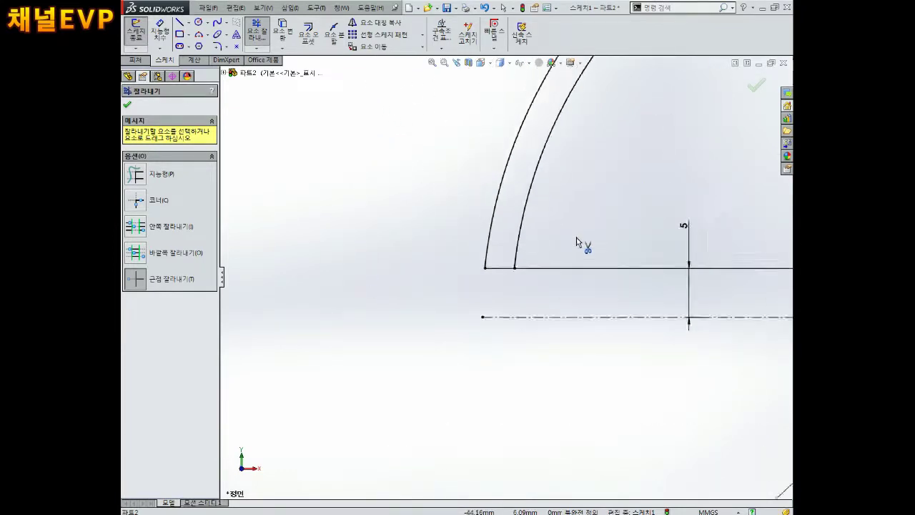
{"action": "scroll", "coordinate": [582, 245], "scroll_direction": "up", "scroll_amount": 3}
{"action": "scroll", "coordinate": [722, 148], "scroll_direction": "up", "scroll_amount": 2}
{"action": "scroll", "coordinate": [614, 183], "scroll_direction": "down", "scroll_amount": 2}
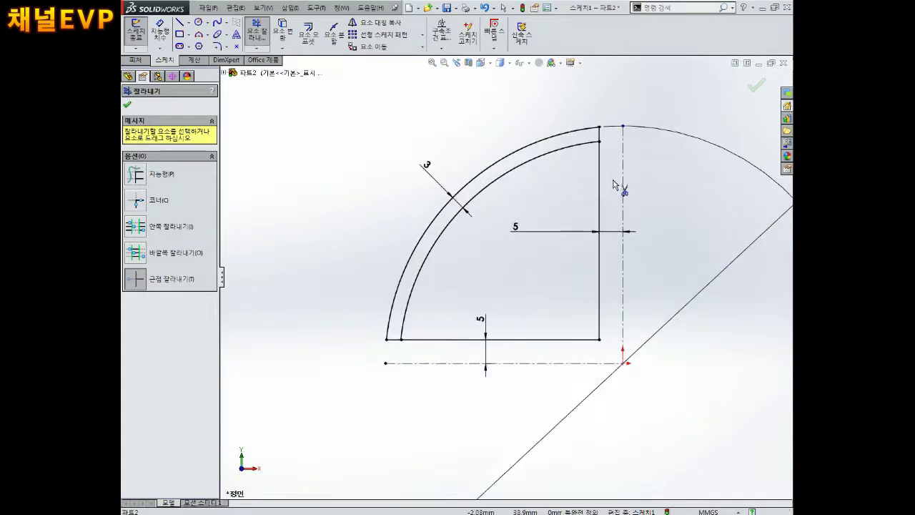
{"action": "left_click", "coordinate": [602, 187]}
{"action": "left_click", "coordinate": [547, 341]}
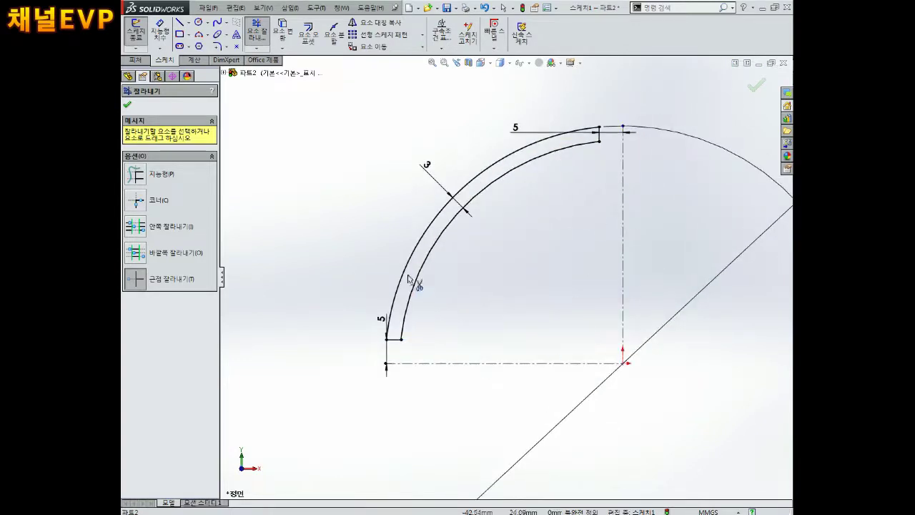
{"action": "key", "text": "Escape"}
Step: Reposition the two 5 dimensions and the 3 thickness dimension, then exit the sketch
{"action": "left_click_drag", "start_coordinate": [560, 102], "coordinate": [587, 96]}
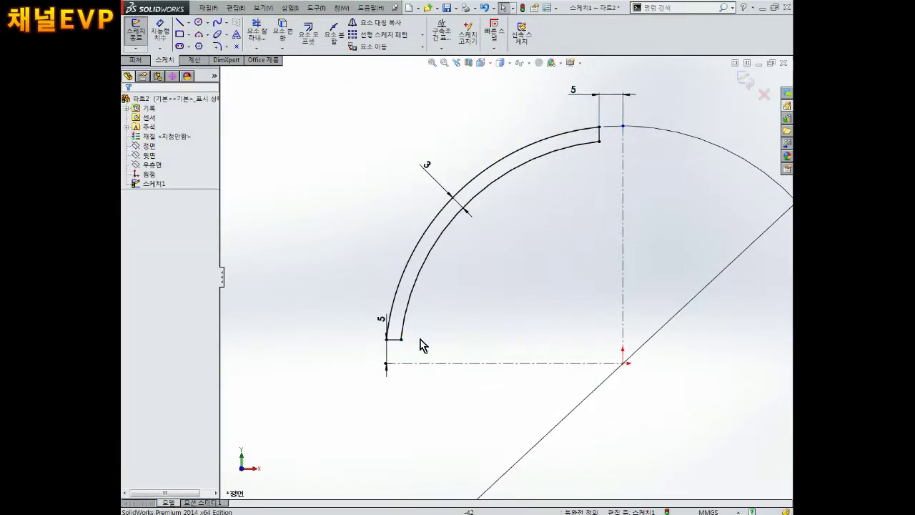
{"action": "left_click", "coordinate": [388, 330]}
{"action": "left_click_drag", "start_coordinate": [382, 323], "coordinate": [351, 359]}
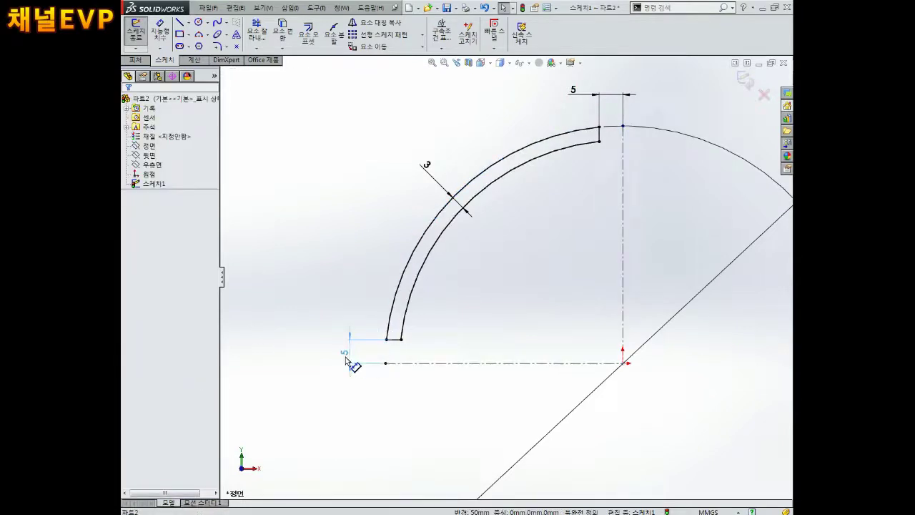
{"action": "left_click_drag", "start_coordinate": [426, 165], "coordinate": [418, 149]}
{"action": "left_click", "coordinate": [554, 339]}
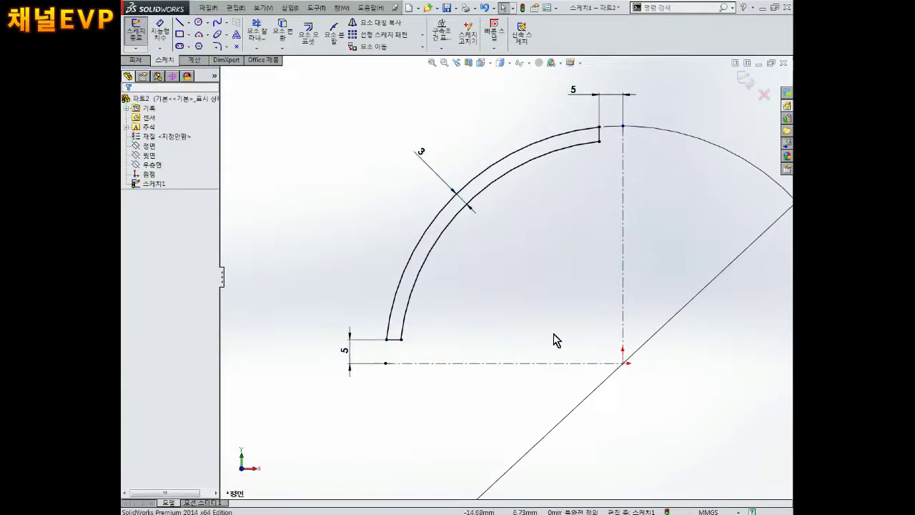
{"action": "scroll", "coordinate": [553, 339], "scroll_direction": "up", "scroll_amount": 1}
{"action": "scroll", "coordinate": [541, 218], "scroll_direction": "down", "scroll_amount": 2}
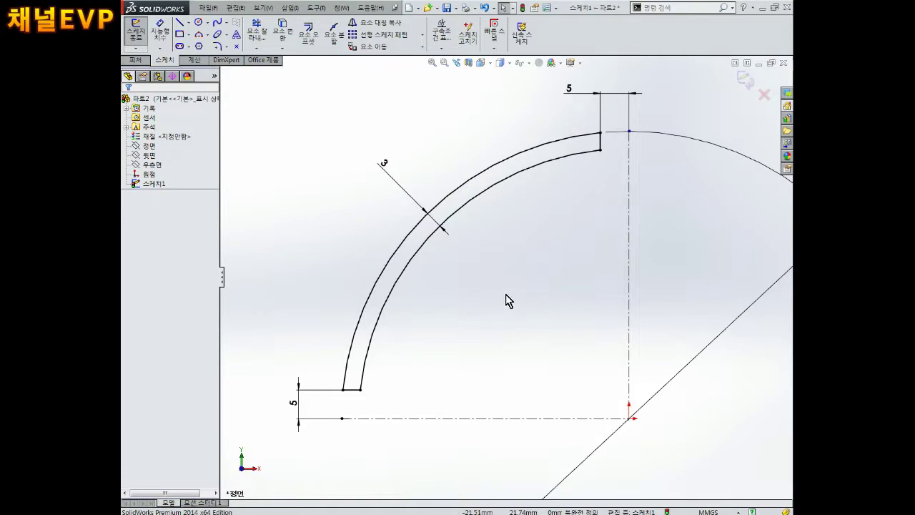
{"action": "left_click", "coordinate": [744, 82]}
Step: Revolve the band 360° about the horizontal centerline into a thin solid shell
{"action": "middle_click_drag", "start_coordinate": [619, 238], "coordinate": [605, 237]}
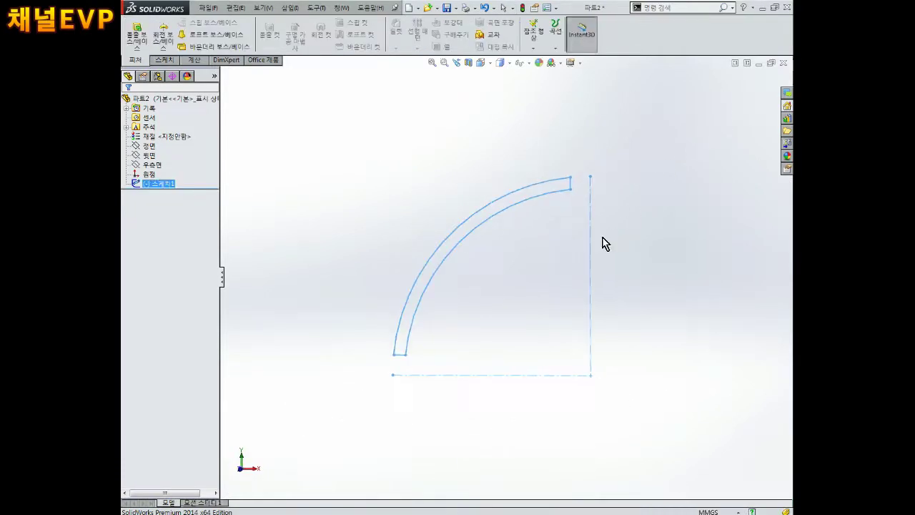
{"action": "left_click", "coordinate": [170, 46]}
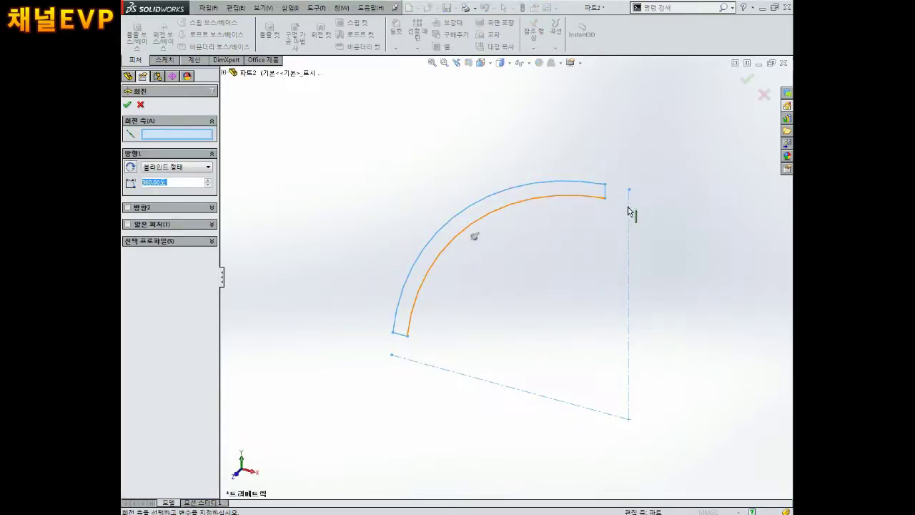
{"action": "left_click", "coordinate": [539, 400]}
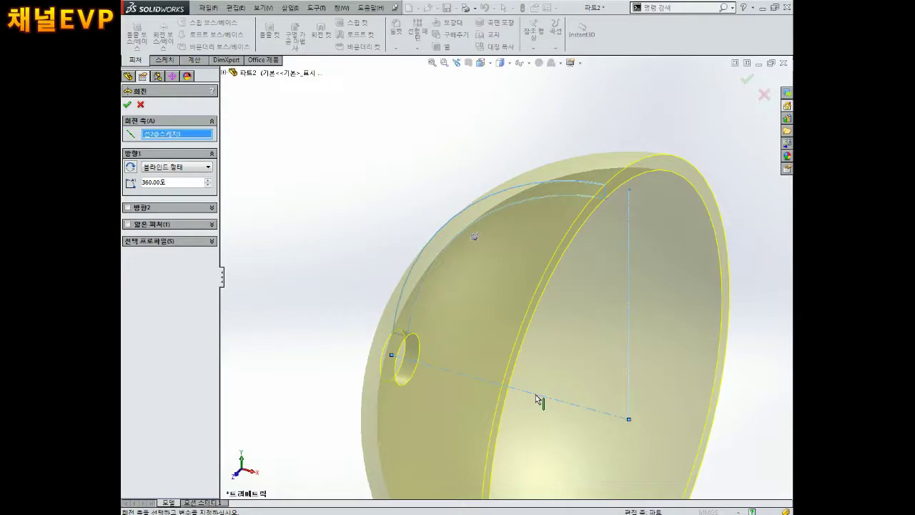
{"action": "mouse_move", "coordinate": [537, 384]}
{"action": "middle_mouse_down"}
{"action": "mouse_move", "coordinate": [620, 370]}
{"action": "mouse_move", "coordinate": [510, 369]}
{"action": "mouse_move", "coordinate": [561, 331]}
{"action": "mouse_move", "coordinate": [653, 308]}
{"action": "mouse_move", "coordinate": [701, 312]}
{"action": "mouse_move", "coordinate": [125, 153]}
{"action": "middle_mouse_up"}
{"action": "scroll", "coordinate": [510, 369], "scroll_direction": "down", "scroll_amount": 2}
{"action": "scroll", "coordinate": [515, 336], "scroll_direction": "up", "scroll_amount": 2}
{"action": "left_click", "coordinate": [127, 106]}
{"action": "mouse_move", "coordinate": [339, 217]}
{"action": "middle_mouse_down"}
{"action": "mouse_move", "coordinate": [300, 212]}
{"action": "mouse_move", "coordinate": [329, 239]}
{"action": "mouse_move", "coordinate": [319, 238]}
{"action": "middle_mouse_up"}
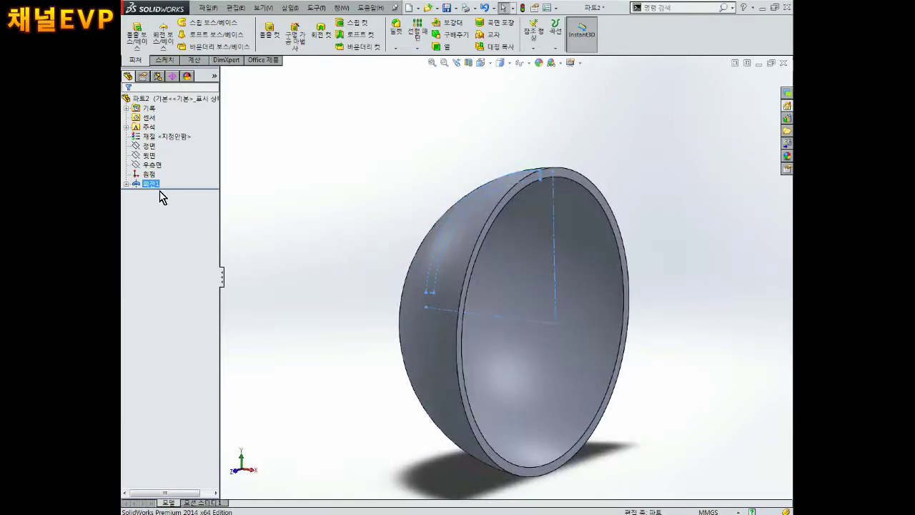
{"action": "right_click", "coordinate": [153, 186]}
Step: Edit 회전1 so it revolves about the vertical centerline instead
{"action": "left_click", "coordinate": [160, 158]}
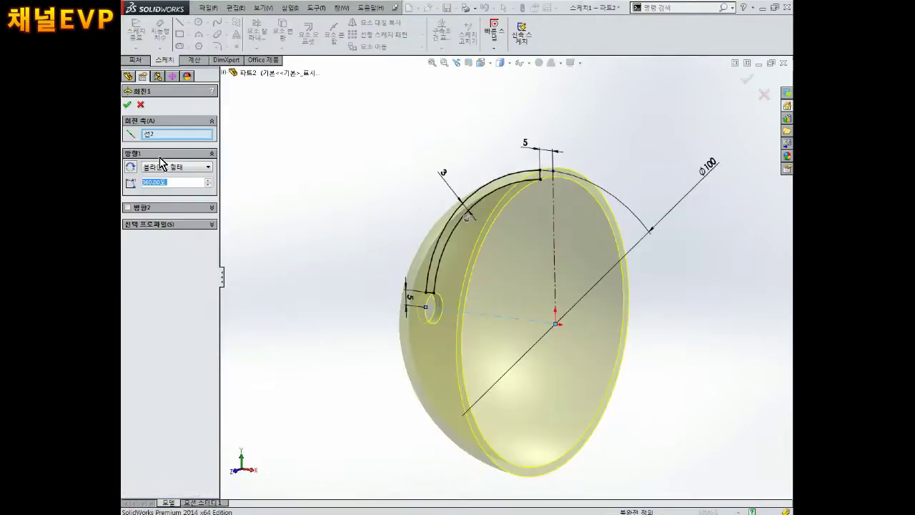
{"action": "left_click", "coordinate": [167, 135]}
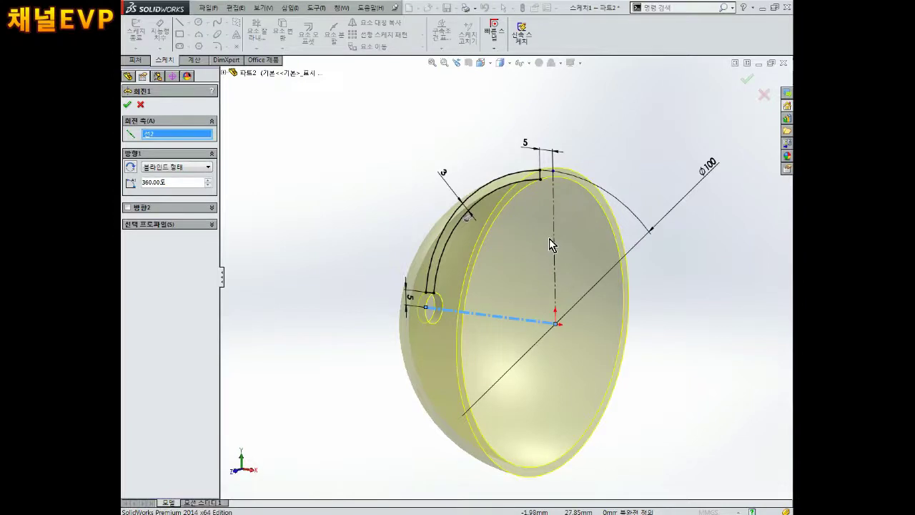
{"action": "left_click", "coordinate": [551, 231]}
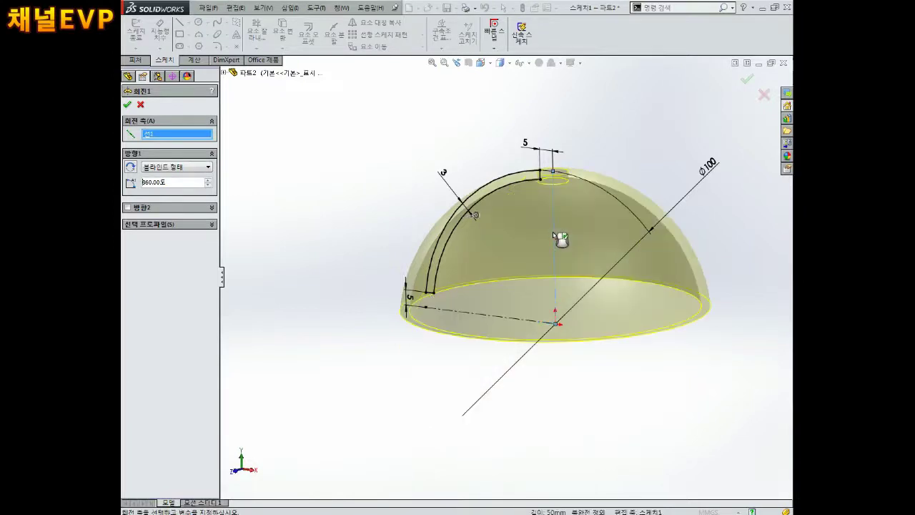
{"action": "left_click", "coordinate": [128, 106]}
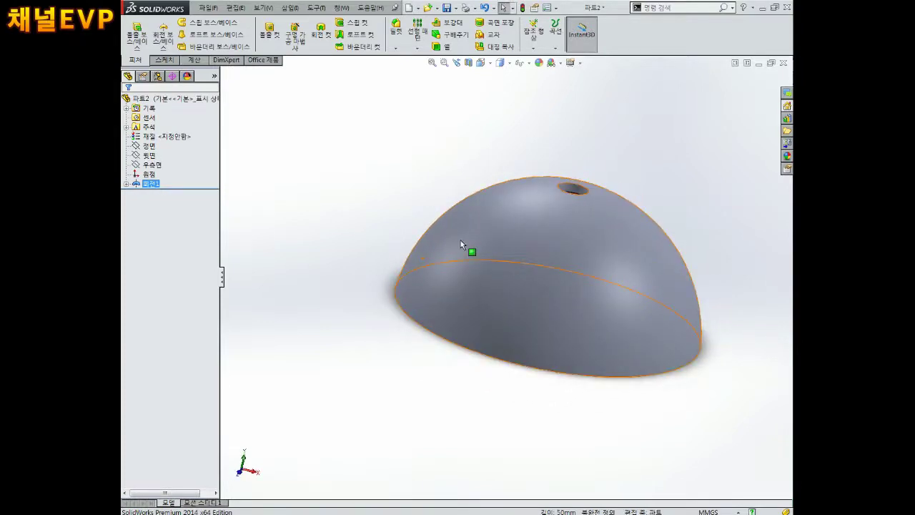
{"action": "mouse_move", "coordinate": [490, 261]}
{"action": "middle_mouse_down"}
{"action": "mouse_move", "coordinate": [515, 259]}
{"action": "mouse_move", "coordinate": [506, 312]}
{"action": "middle_mouse_up"}
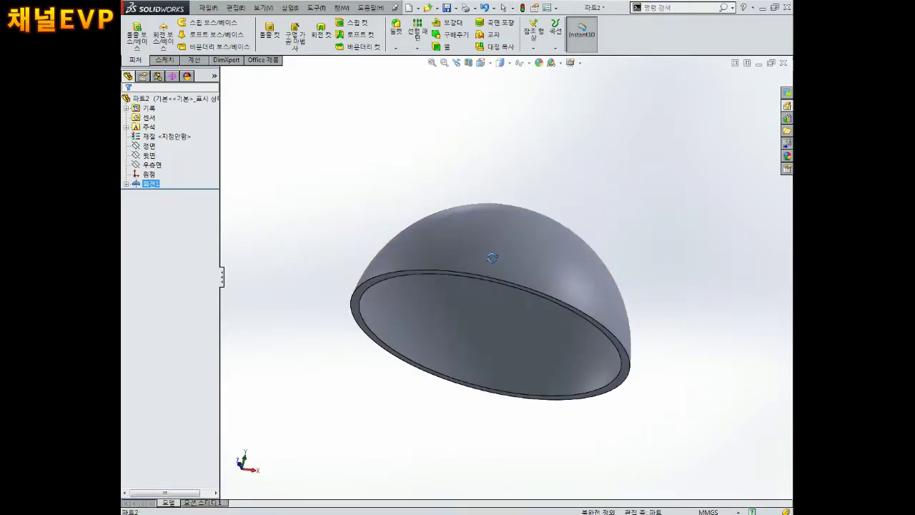
Step: Reopen the revolve's profile sketch and view it normal to the sketch plane
{"action": "right_click", "coordinate": [148, 186]}
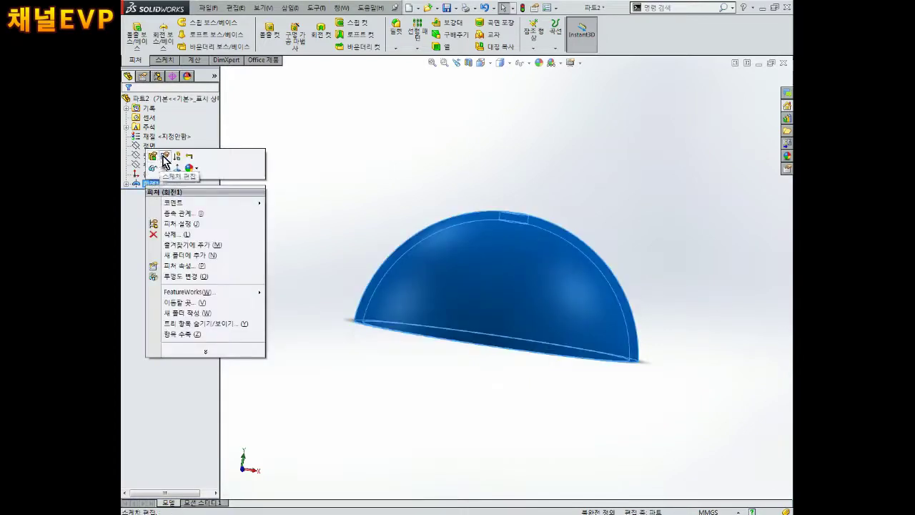
{"action": "left_click", "coordinate": [165, 161]}
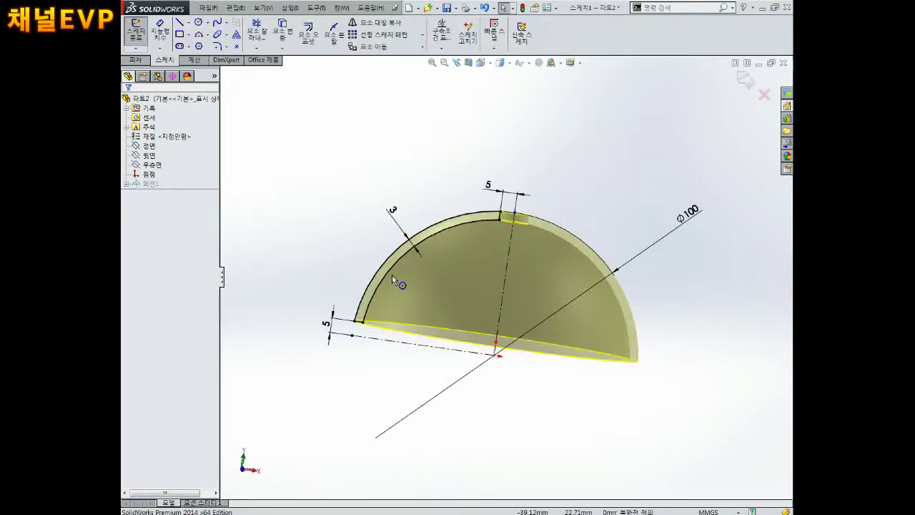
{"action": "key", "text": "ctrl+8"}
{"action": "scroll", "coordinate": [477, 202], "scroll_direction": "down", "scroll_amount": 4}
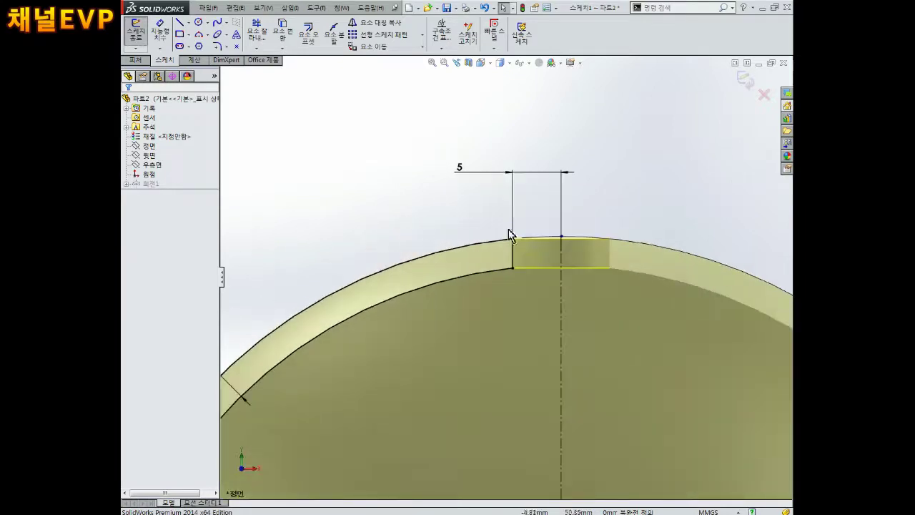
{"action": "scroll", "coordinate": [514, 240], "scroll_direction": "down", "scroll_amount": 3}
{"action": "scroll", "coordinate": [519, 265], "scroll_direction": "down", "scroll_amount": 3}
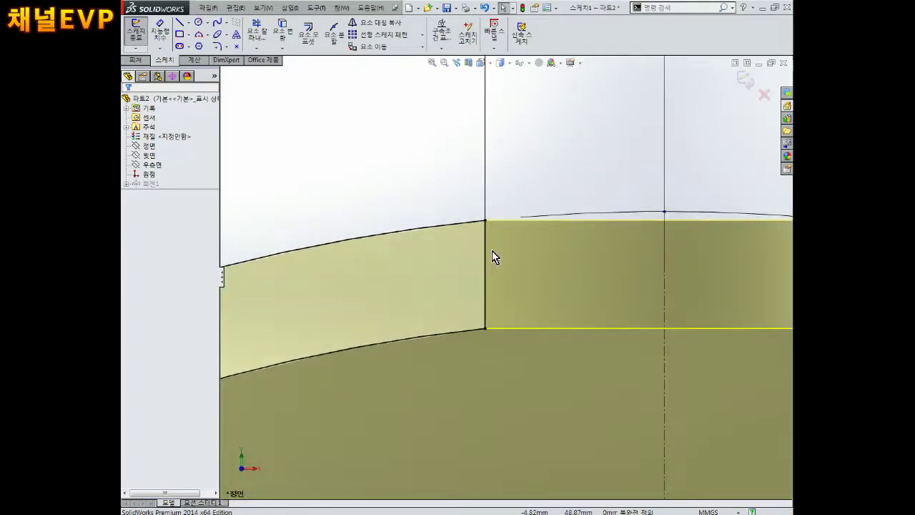
{"action": "scroll", "coordinate": [492, 250], "scroll_direction": "up", "scroll_amount": 2}
{"action": "scroll", "coordinate": [488, 253], "scroll_direction": "up", "scroll_amount": 5}
{"action": "scroll", "coordinate": [464, 282], "scroll_direction": "up", "scroll_amount": 5}
{"action": "scroll", "coordinate": [378, 401], "scroll_direction": "up", "scroll_amount": 3}
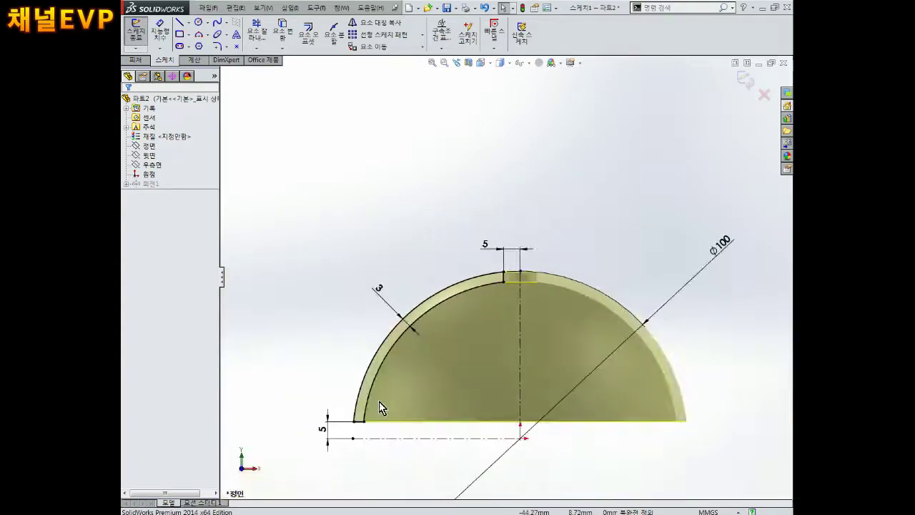
{"action": "scroll", "coordinate": [368, 423], "scroll_direction": "down", "scroll_amount": 5}
{"action": "scroll", "coordinate": [456, 327], "scroll_direction": "down", "scroll_amount": 5}
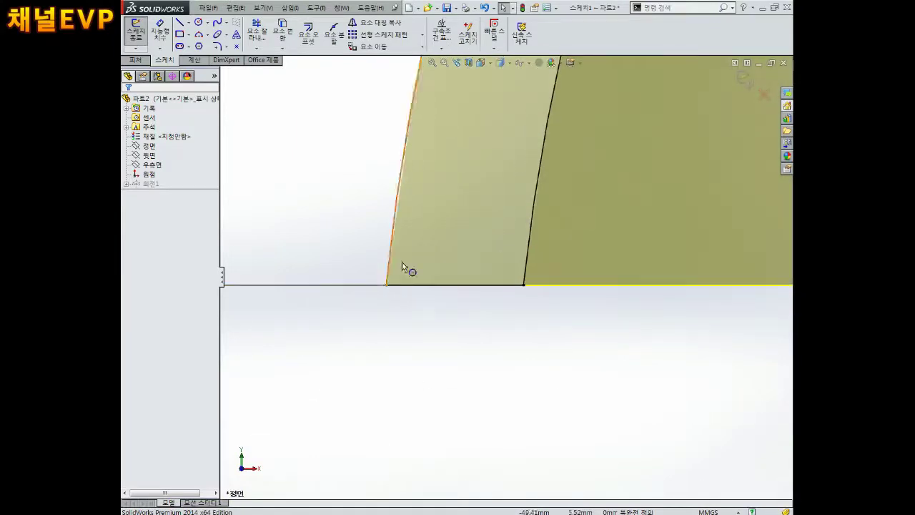
{"action": "scroll", "coordinate": [619, 265], "scroll_direction": "up", "scroll_amount": 2}
{"action": "scroll", "coordinate": [633, 261], "scroll_direction": "up", "scroll_amount": 2}
{"action": "scroll", "coordinate": [640, 254], "scroll_direction": "up", "scroll_amount": 3}
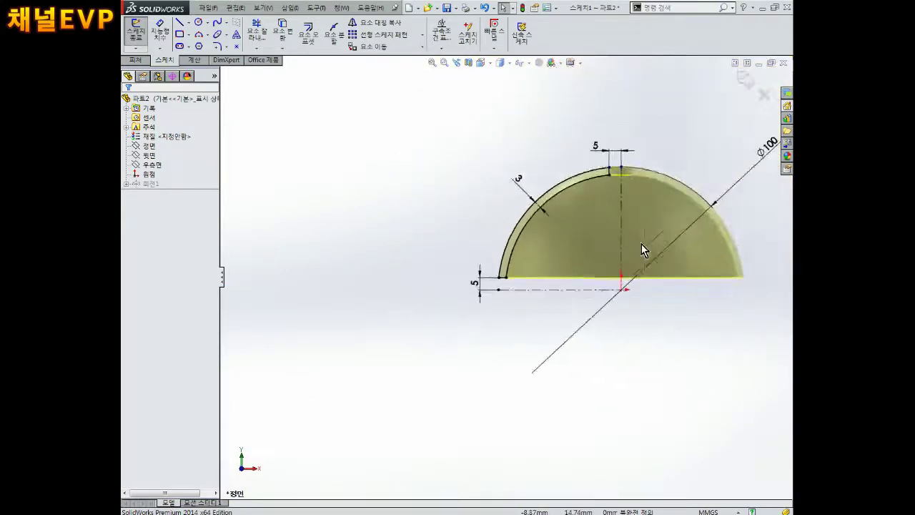
{"action": "scroll", "coordinate": [643, 250], "scroll_direction": "up", "scroll_amount": 1}
{"action": "scroll", "coordinate": [607, 229], "scroll_direction": "down", "scroll_amount": 2}
{"action": "scroll", "coordinate": [644, 179], "scroll_direction": "down", "scroll_amount": 1}
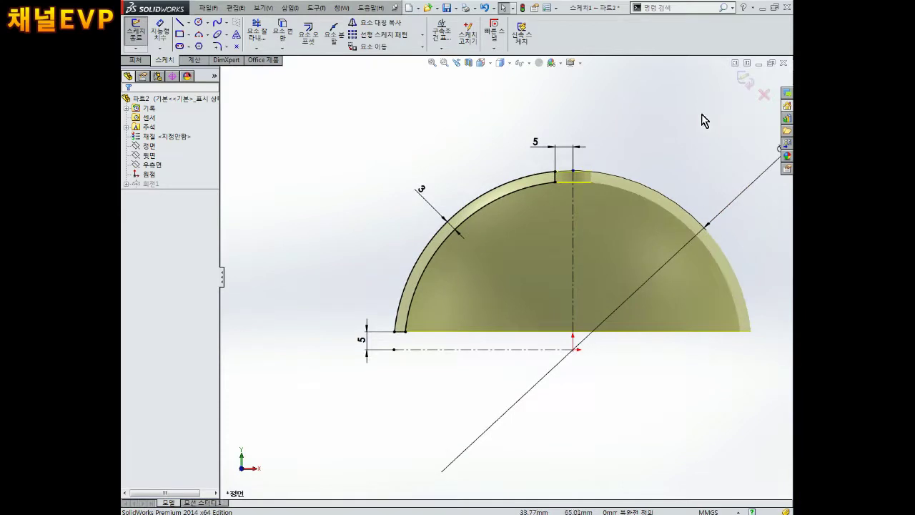
Step: Confirm the revolve into the dome solid and orbit to an oblique top view
{"action": "left_click", "coordinate": [745, 80]}
{"action": "mouse_move", "coordinate": [688, 122]}
{"action": "middle_mouse_down"}
{"action": "mouse_move", "coordinate": [619, 164]}
{"action": "mouse_move", "coordinate": [606, 214]}
{"action": "mouse_move", "coordinate": [635, 221]}
{"action": "mouse_move", "coordinate": [643, 194]}
{"action": "mouse_move", "coordinate": [624, 226]}
{"action": "mouse_move", "coordinate": [637, 136]}
{"action": "mouse_move", "coordinate": [615, 284]}
{"action": "middle_mouse_up"}
{"action": "mouse_move", "coordinate": [614, 233]}
{"action": "middle_mouse_down"}
{"action": "mouse_move", "coordinate": [588, 308]}
{"action": "mouse_move", "coordinate": [601, 263]}
{"action": "mouse_move", "coordinate": [599, 303]}
{"action": "middle_mouse_up"}
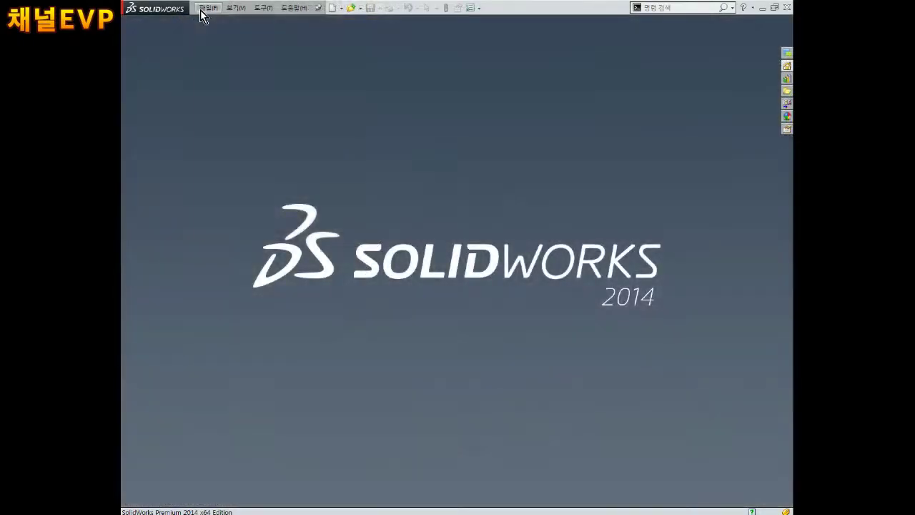
Step: Create a new part, 파트3, and start a sketch on its Front plane (정면)
{"action": "left_click", "coordinate": [207, 7]}
{"action": "left_click", "coordinate": [222, 23]}
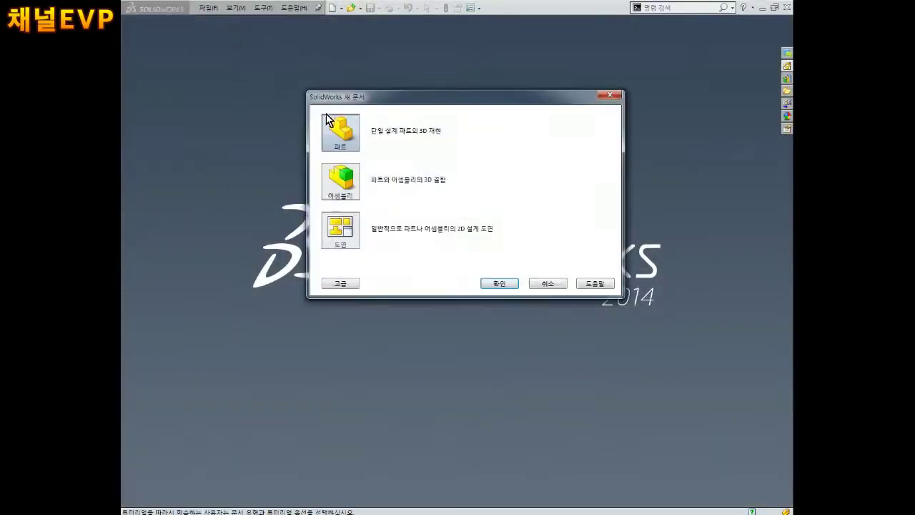
{"action": "left_click", "coordinate": [499, 283]}
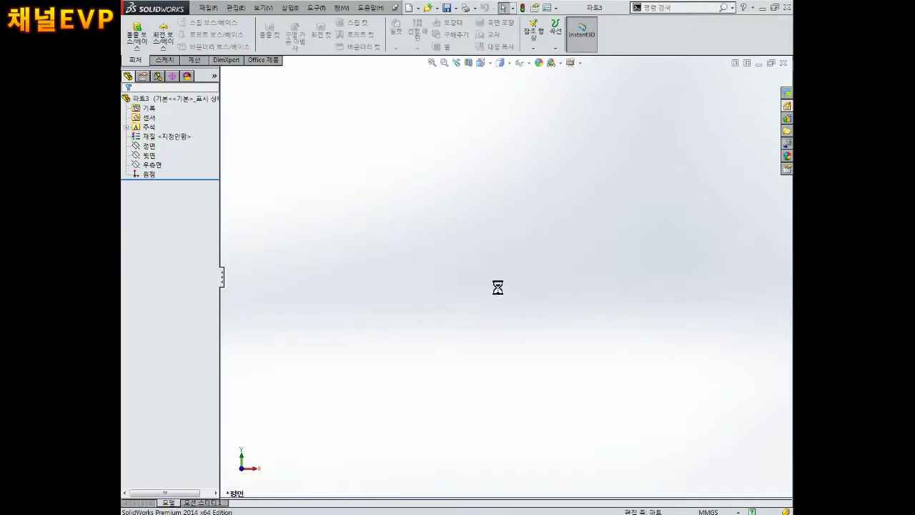
{"action": "left_click", "coordinate": [150, 146]}
{"action": "left_click", "coordinate": [158, 132]}
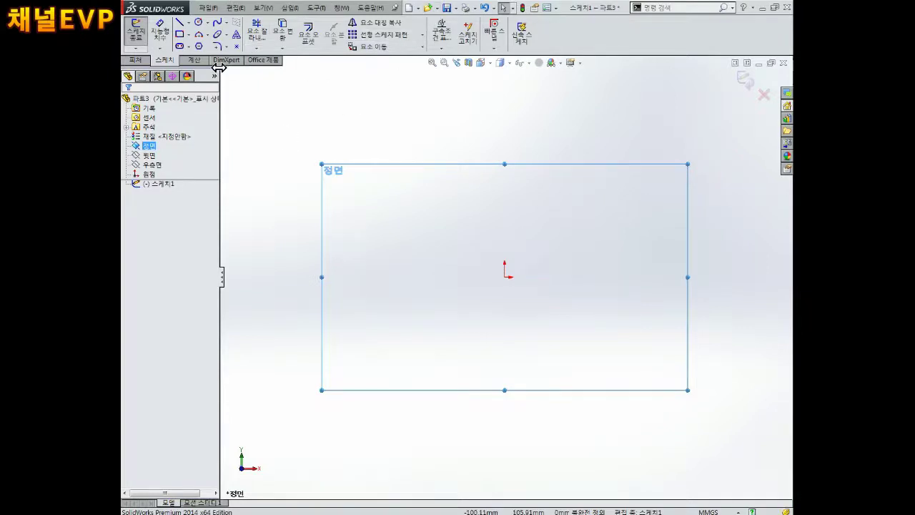
Step: Draw a horizontal centerline from the origin out to the right
{"action": "left_click", "coordinate": [180, 23]}
{"action": "left_click", "coordinate": [505, 277]}
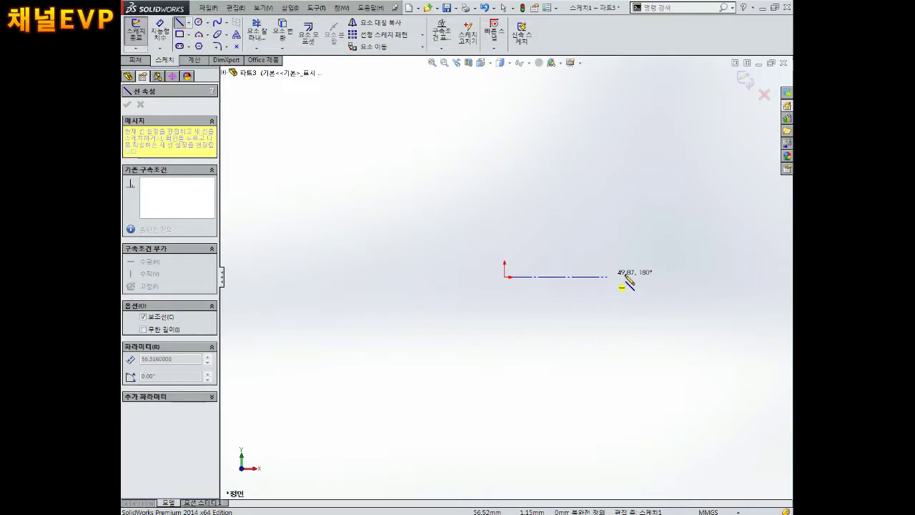
{"action": "left_click", "coordinate": [700, 277]}
{"action": "key", "text": "Escape"}
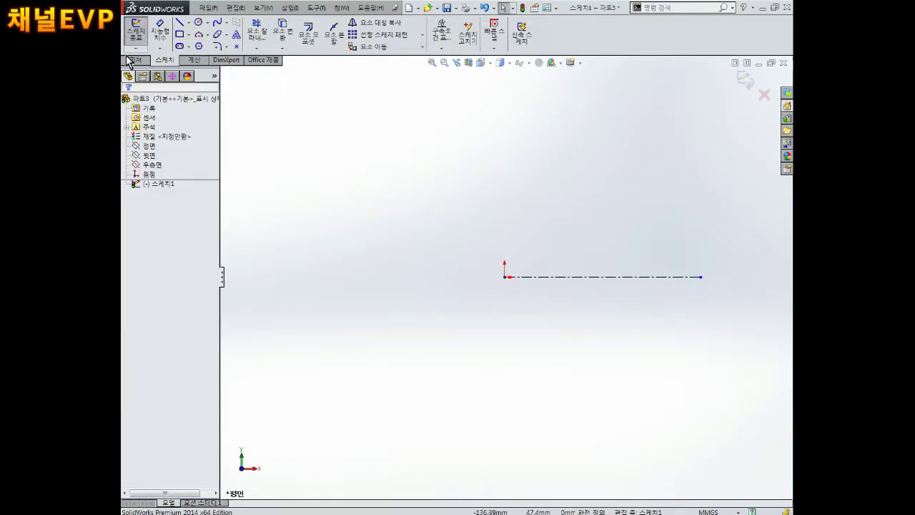
Step: Dimension the centerline's length to 95
{"action": "left_click", "coordinate": [161, 36]}
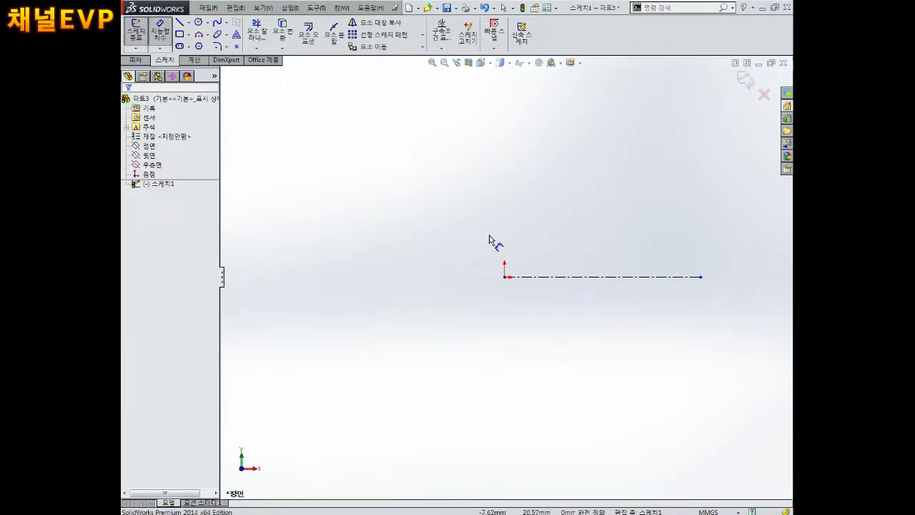
{"action": "left_click", "coordinate": [577, 277]}
{"action": "left_click", "coordinate": [579, 313]}
{"action": "type", "text": "95"}
{"action": "key", "text": "Return"}
{"action": "key", "text": "Escape"}
{"action": "scroll", "coordinate": [686, 268], "scroll_direction": "down", "scroll_amount": 3}
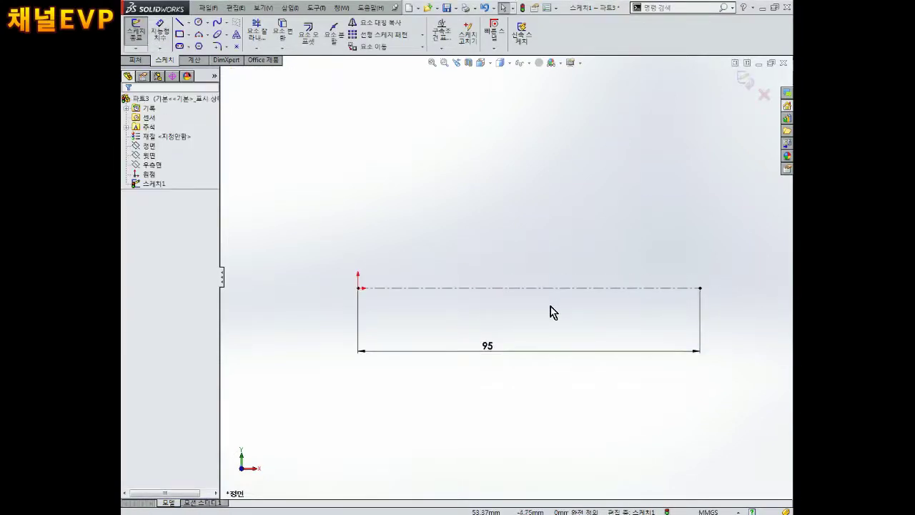
{"action": "left_click", "coordinate": [179, 24]}
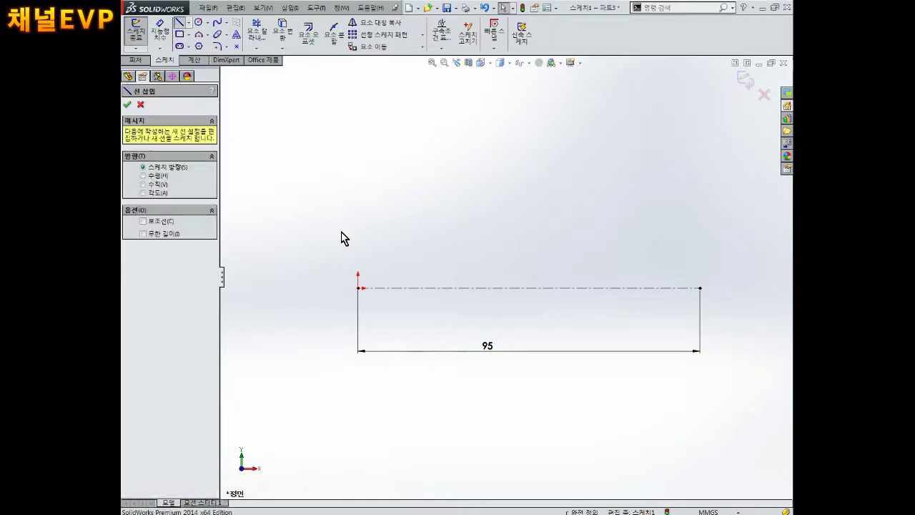
Step: Sketch the four lines: a vertical side, a flat top, a sloped taper and a vertical end down to the centerline
{"action": "left_click", "coordinate": [358, 288]}
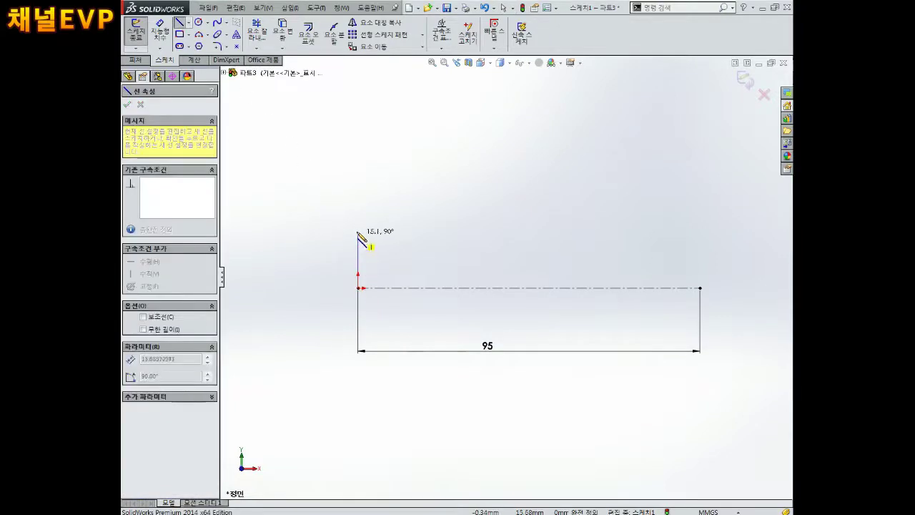
{"action": "left_click", "coordinate": [358, 205]}
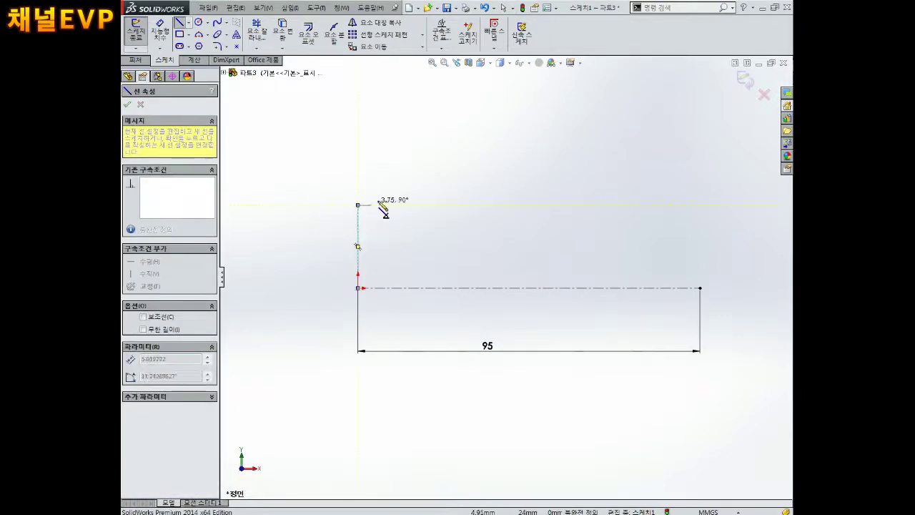
{"action": "left_click", "coordinate": [621, 205]}
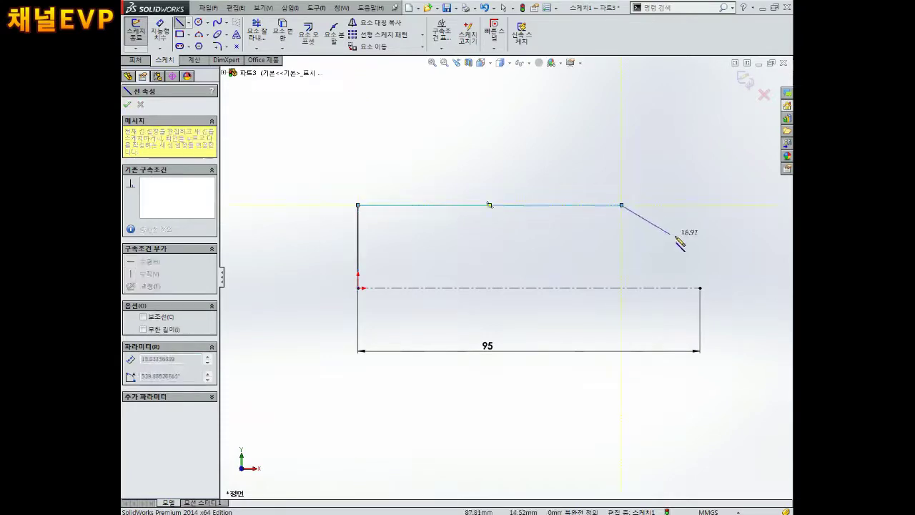
{"action": "left_click", "coordinate": [700, 247]}
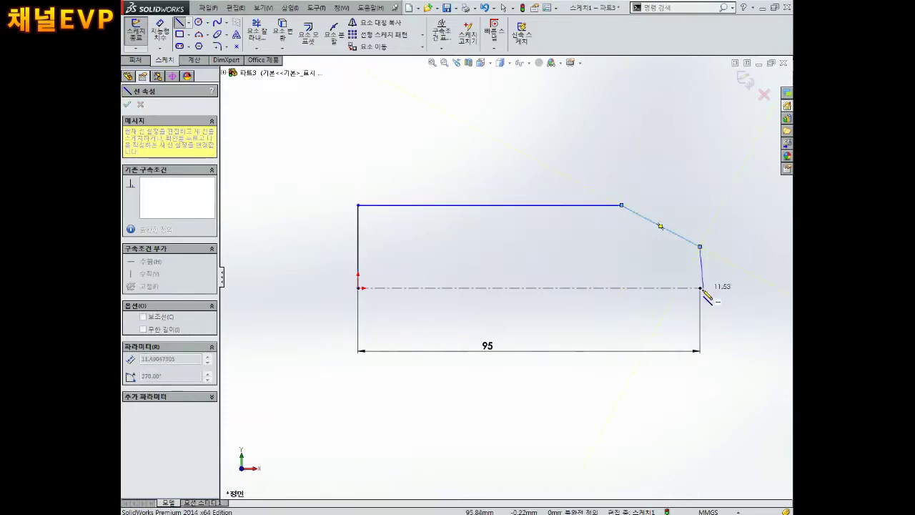
{"action": "left_click", "coordinate": [700, 288]}
{"action": "key", "text": "Escape"}
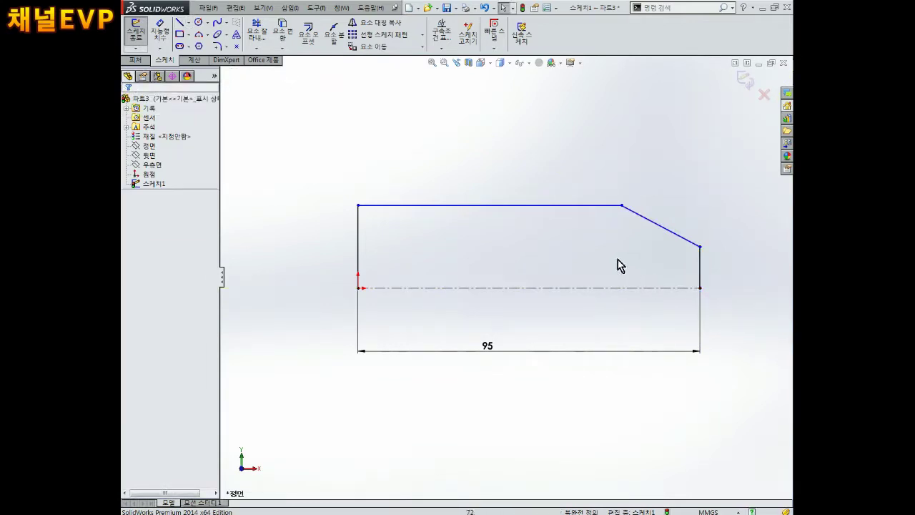
Step: Move the 95 dimension closer to the sketch and set the profile height to 27
{"action": "scroll", "coordinate": [572, 252], "scroll_direction": "up", "scroll_amount": 1}
{"action": "left_click_drag", "start_coordinate": [500, 336], "coordinate": [506, 317]}
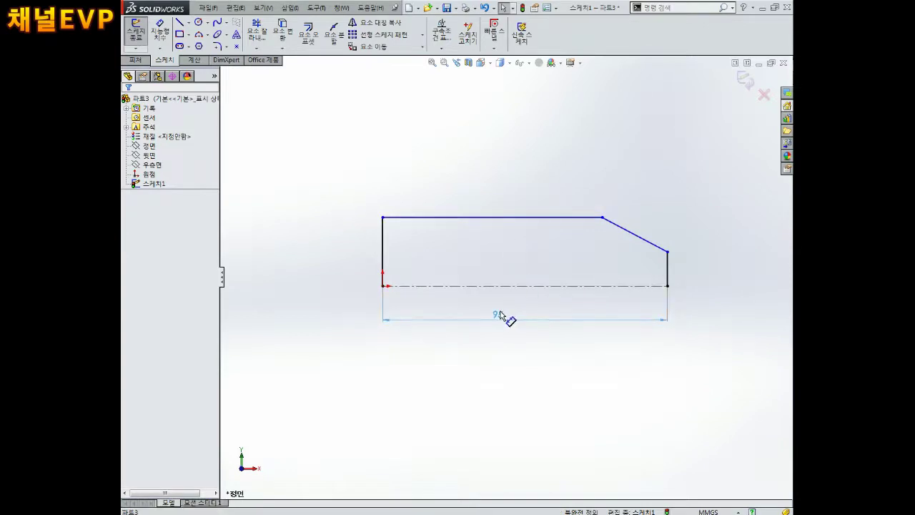
{"action": "scroll", "coordinate": [514, 255], "scroll_direction": "down", "scroll_amount": 1}
{"action": "left_click", "coordinate": [473, 255]}
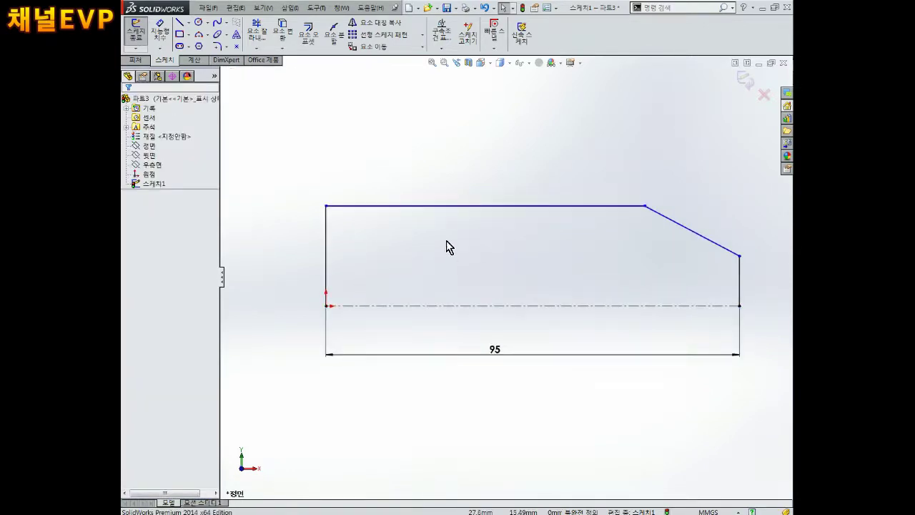
{"action": "key", "text": "d"}
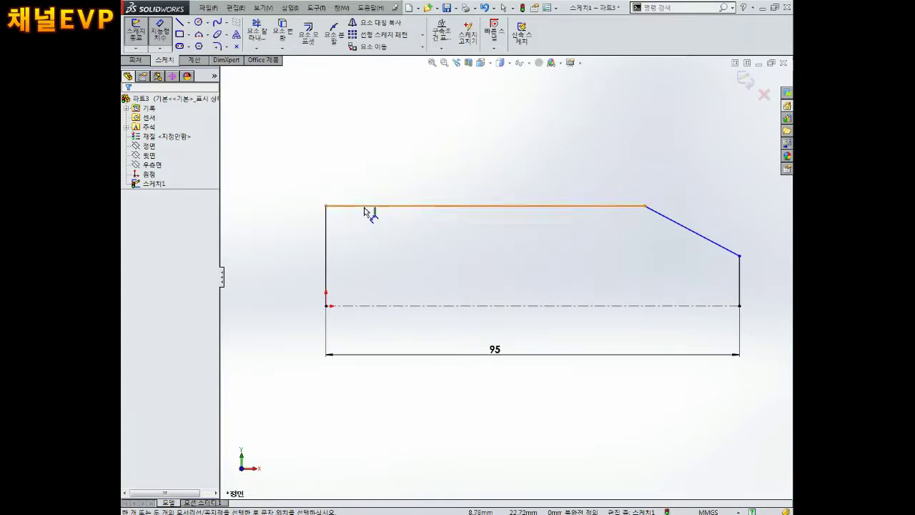
{"action": "left_click", "coordinate": [368, 207]}
{"action": "left_click", "coordinate": [382, 307]}
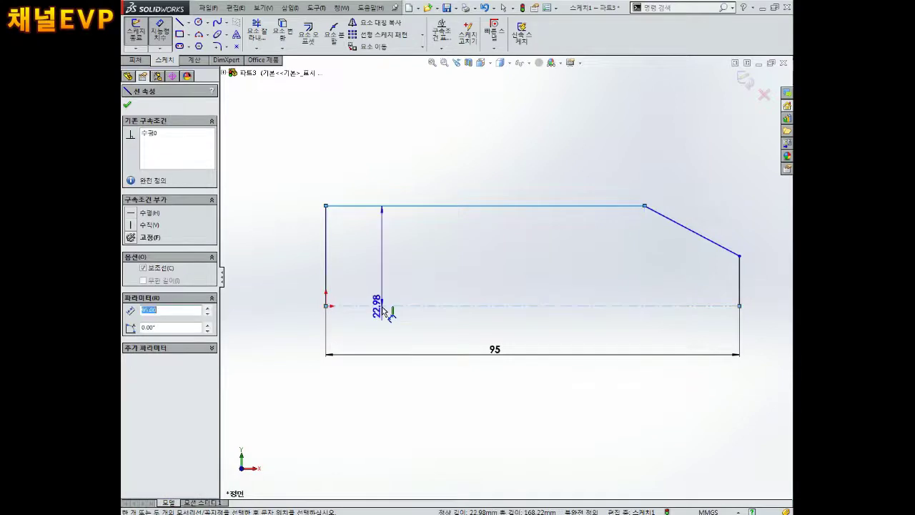
{"action": "left_click", "coordinate": [288, 337]}
{"action": "type", "text": "27"}
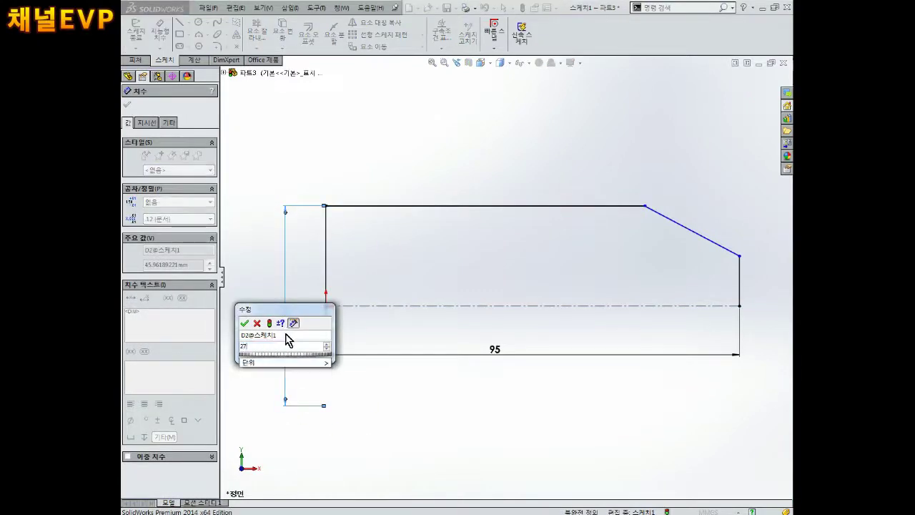
{"action": "key", "text": "Return"}
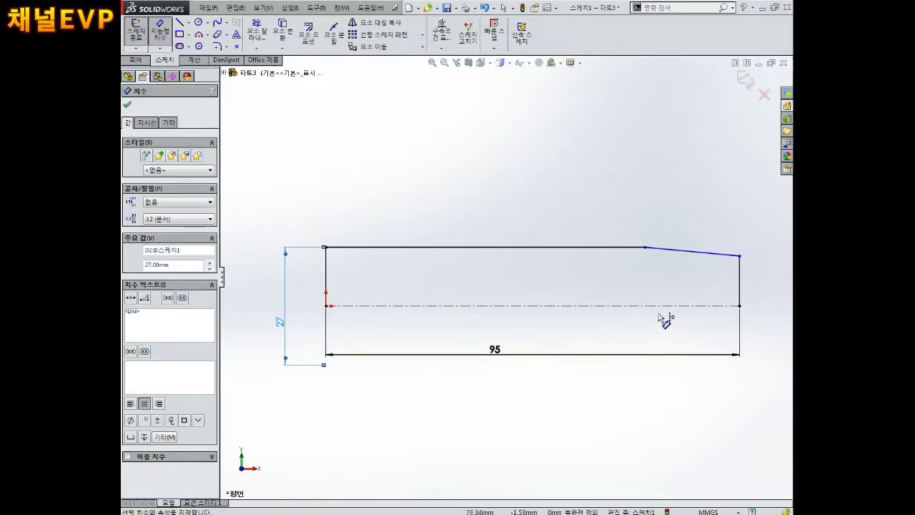
Step: Dimension the flat top edge to 85 and fit the sketch in view
{"action": "scroll", "coordinate": [506, 310], "scroll_direction": "up", "scroll_amount": 1}
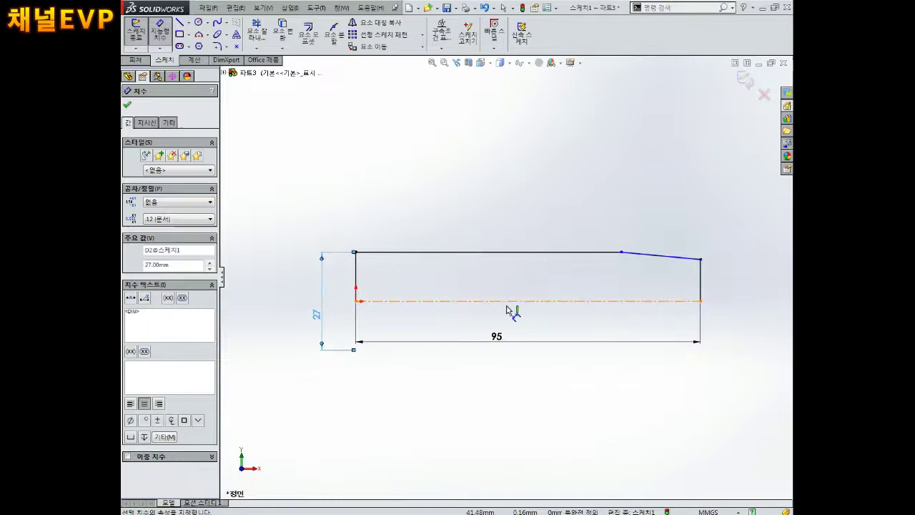
{"action": "scroll", "coordinate": [679, 372], "scroll_direction": "down", "scroll_amount": 1}
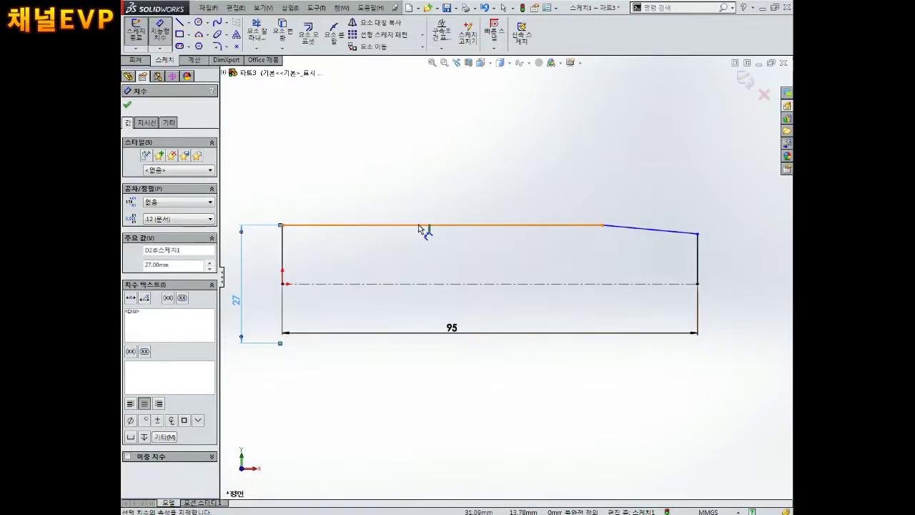
{"action": "scroll", "coordinate": [431, 253], "scroll_direction": "up", "scroll_amount": 1}
{"action": "scroll", "coordinate": [429, 252], "scroll_direction": "down", "scroll_amount": 1}
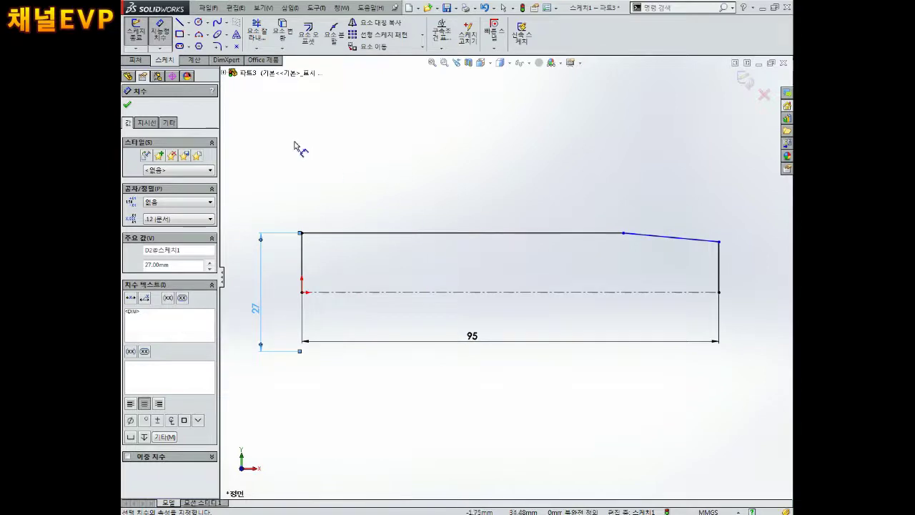
{"action": "left_click", "coordinate": [160, 34]}
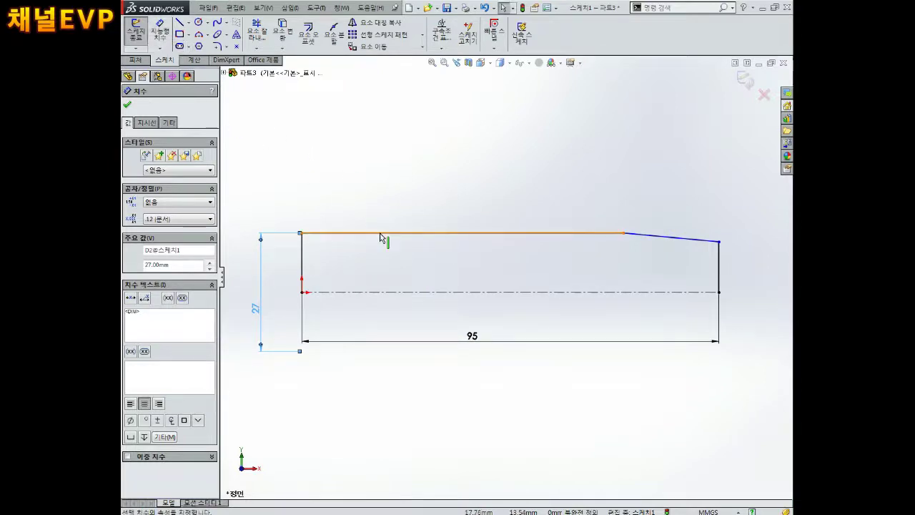
{"action": "left_click", "coordinate": [166, 42]}
{"action": "left_click", "coordinate": [395, 233]}
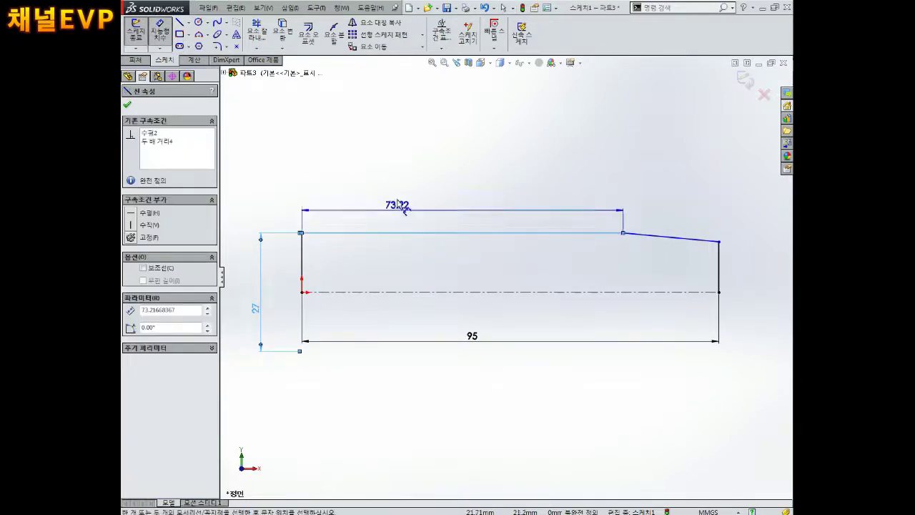
{"action": "left_click", "coordinate": [397, 187]}
{"action": "type", "text": "85"}
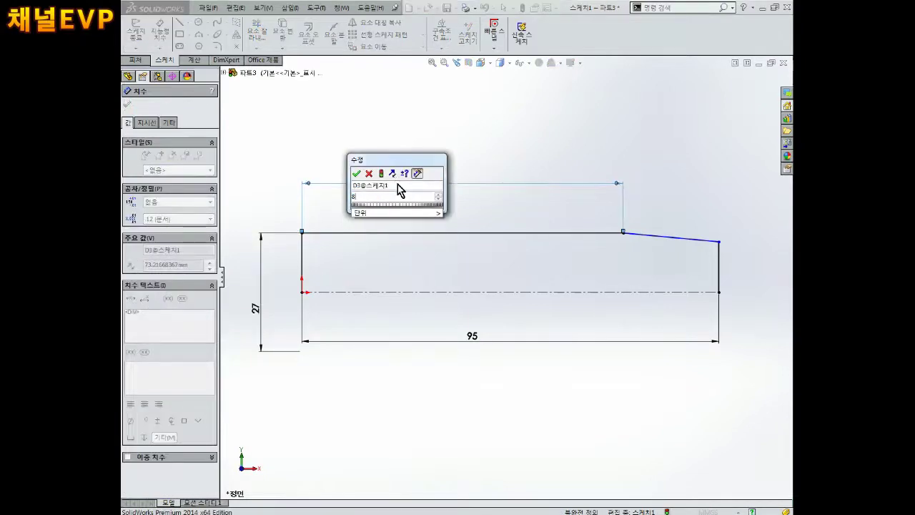
{"action": "key", "text": "Return"}
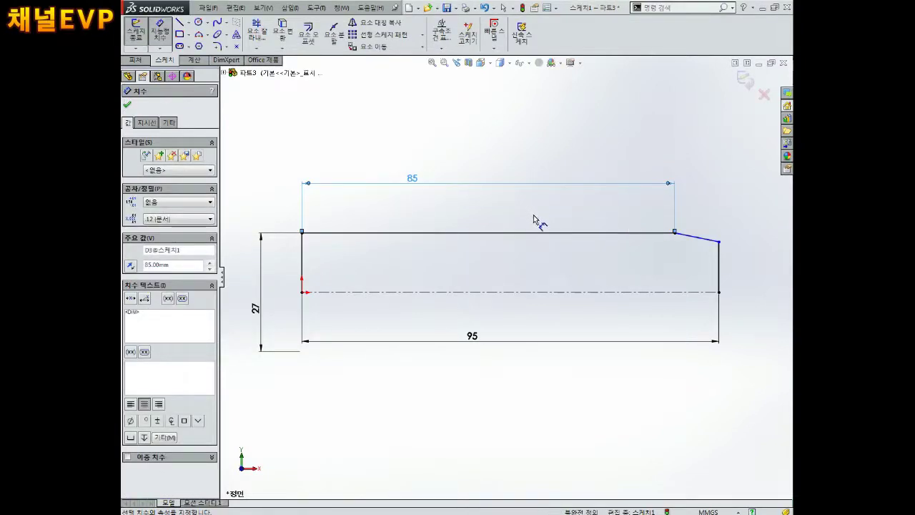
{"action": "key", "text": "f"}
{"action": "scroll", "coordinate": [644, 269], "scroll_direction": "down", "scroll_amount": 2}
{"action": "scroll", "coordinate": [655, 274], "scroll_direction": "down", "scroll_amount": 2}
{"action": "key", "text": "Escape"}
{"action": "right_click_drag", "start_coordinate": [661, 286], "coordinate": [664, 240]}
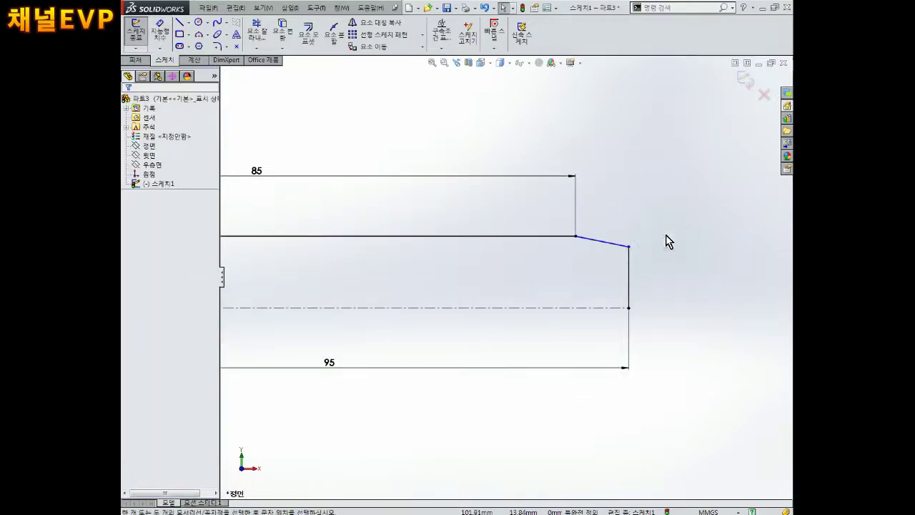
Step: Add an 11.5° angle dimension between the slanted end line and the centreline
{"action": "left_click", "coordinate": [617, 245]}
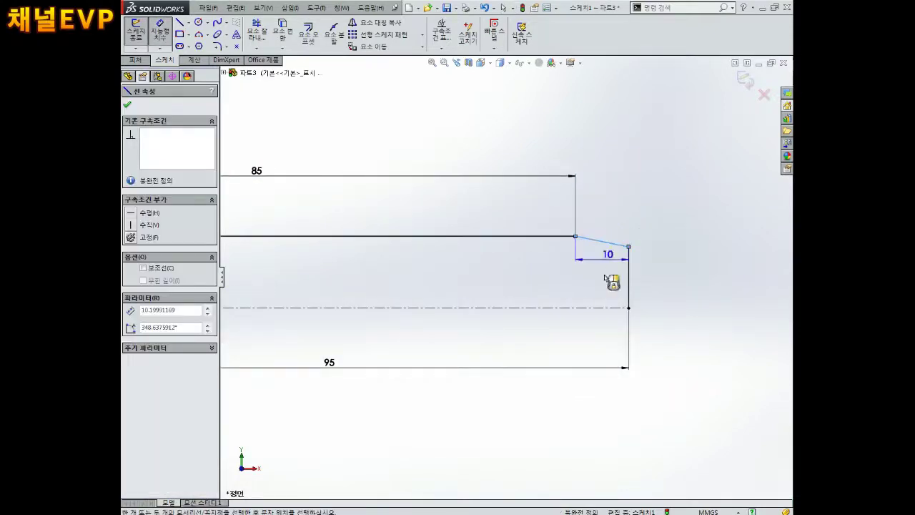
{"action": "left_click", "coordinate": [596, 310]}
{"action": "left_click", "coordinate": [547, 285]}
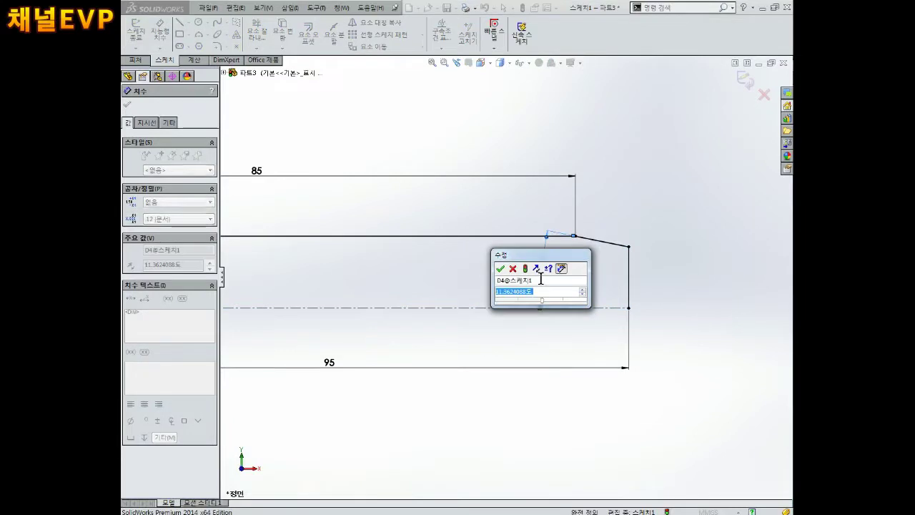
{"action": "type", "text": "11.5"}
{"action": "key", "text": "Return"}
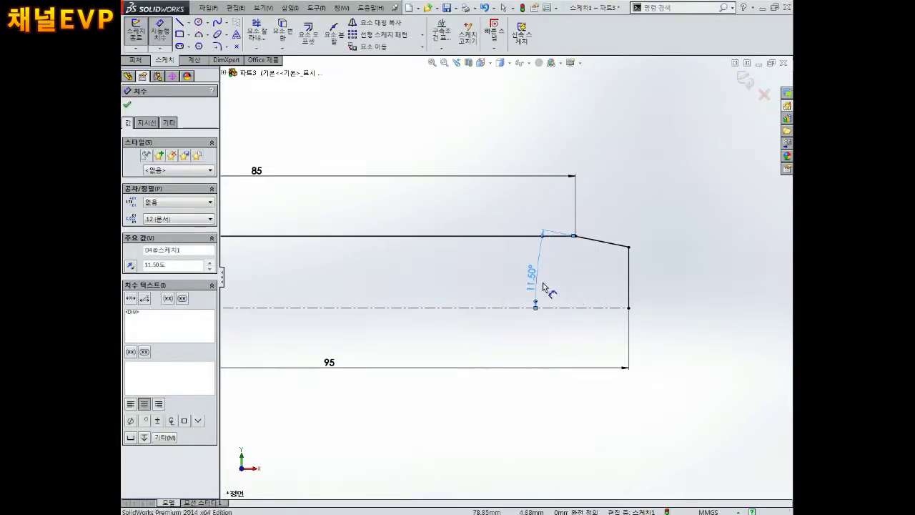
{"action": "left_click_drag", "start_coordinate": [547, 290], "coordinate": [585, 281]}
Step: Reposition the 27, 95 and 11.50° dimensions for a cleaner layout
{"action": "scroll", "coordinate": [586, 282], "scroll_direction": "up", "scroll_amount": 3}
{"action": "scroll", "coordinate": [408, 286], "scroll_direction": "up", "scroll_amount": 2}
{"action": "scroll", "coordinate": [380, 286], "scroll_direction": "down", "scroll_amount": 2}
{"action": "left_click_drag", "start_coordinate": [239, 312], "coordinate": [248, 315]}
{"action": "left_click_drag", "start_coordinate": [416, 342], "coordinate": [417, 395]}
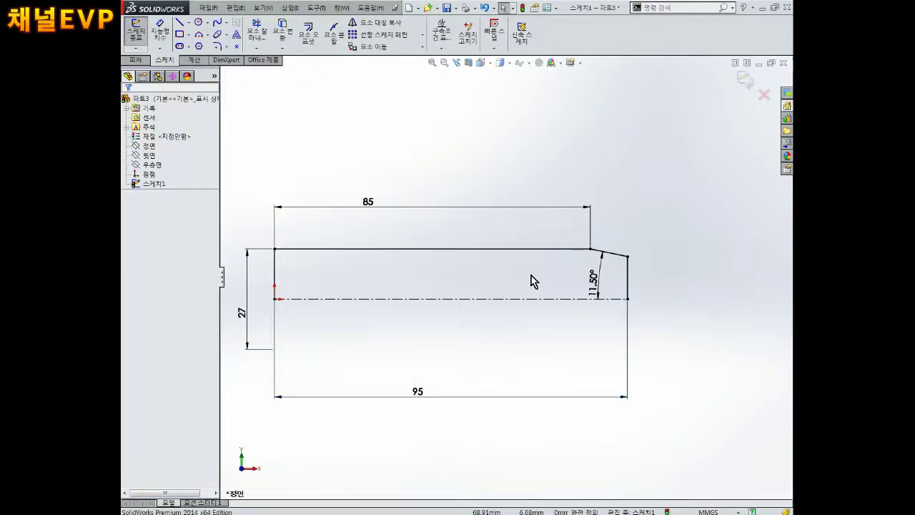
{"action": "scroll", "coordinate": [323, 227], "scroll_direction": "up", "scroll_amount": 2}
{"action": "scroll", "coordinate": [527, 278], "scroll_direction": "down", "scroll_amount": 2}
{"action": "scroll", "coordinate": [583, 293], "scroll_direction": "down", "scroll_amount": 1}
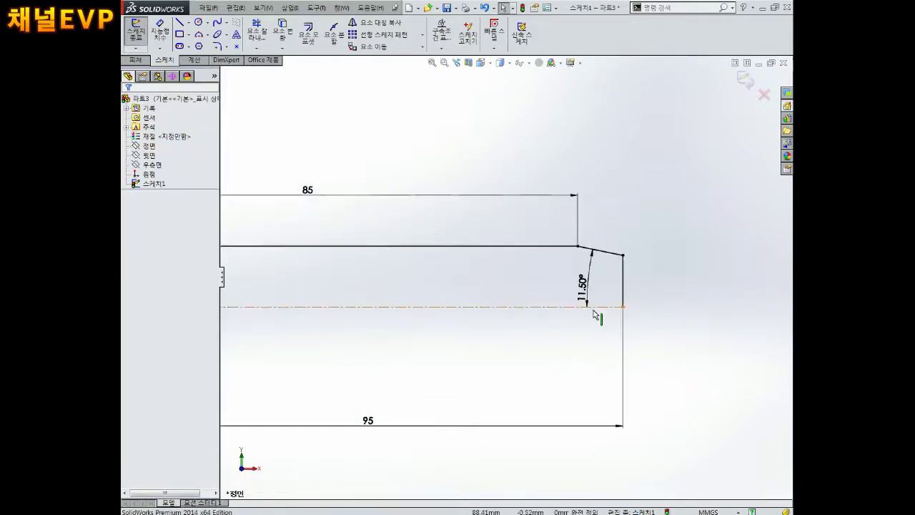
{"action": "left_click", "coordinate": [600, 251]}
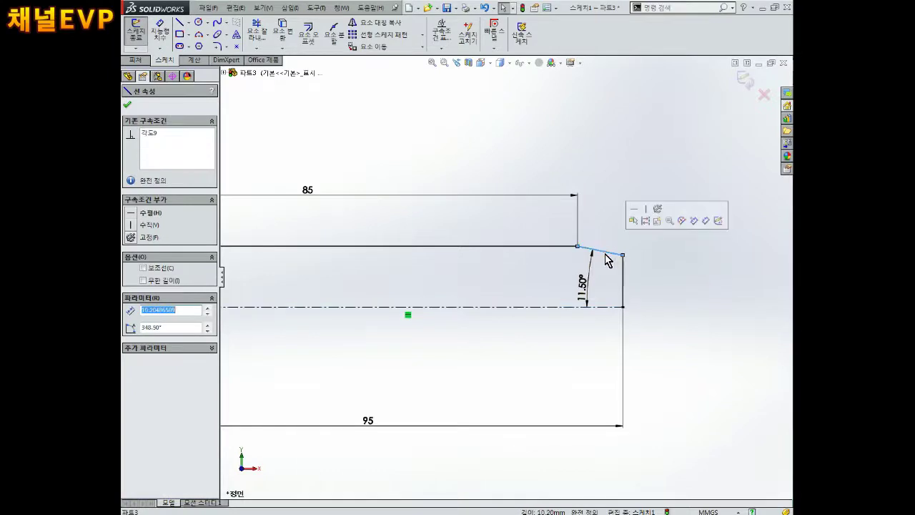
{"action": "scroll", "coordinate": [608, 290], "scroll_direction": "down", "scroll_amount": 1}
{"action": "left_click", "coordinate": [592, 321]}
{"action": "left_click", "coordinate": [594, 316]}
{"action": "left_click", "coordinate": [596, 249]}
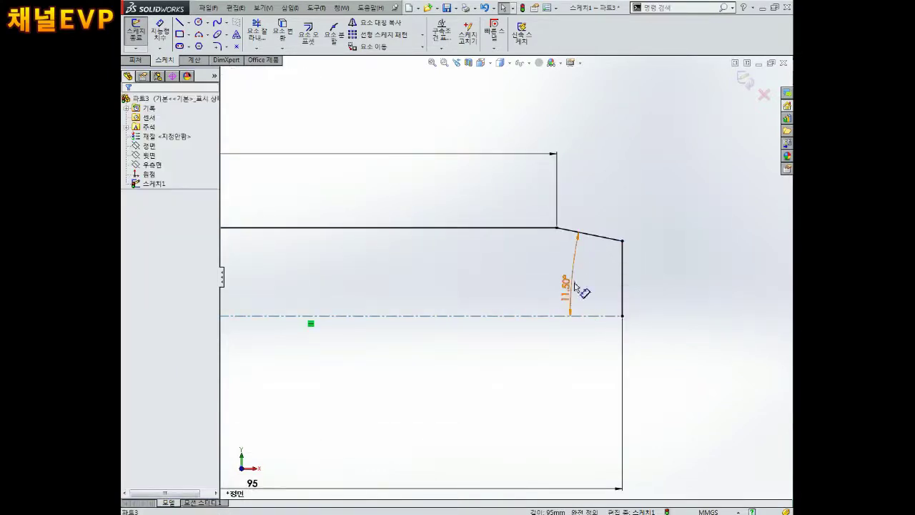
{"action": "left_click_drag", "start_coordinate": [573, 288], "coordinate": [528, 278]}
{"action": "key", "text": "f"}
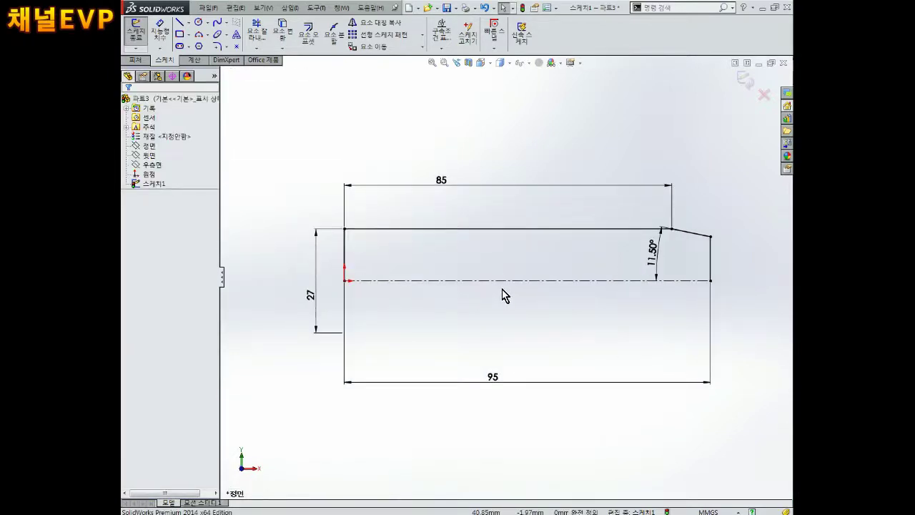
Step: Round the corner between the slanted and vertical end lines with an R5 sketch fillet
{"action": "left_click", "coordinate": [216, 47]}
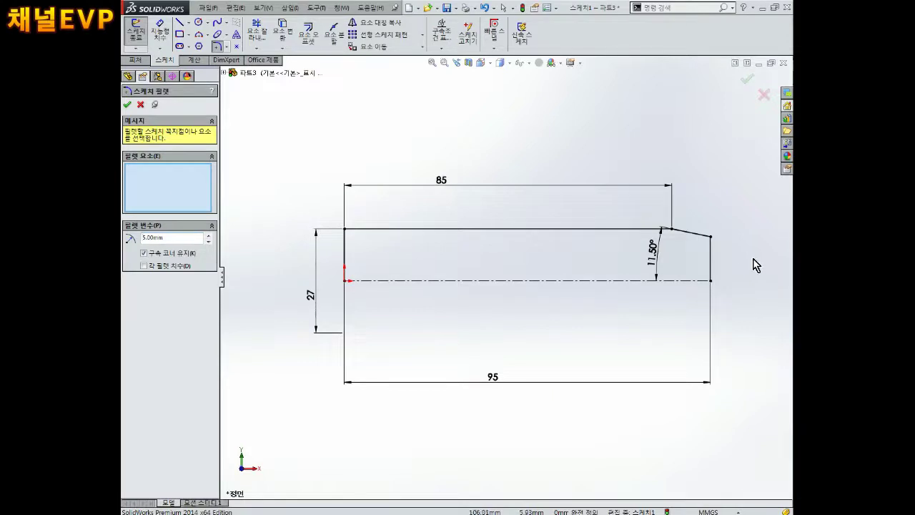
{"action": "left_click", "coordinate": [703, 235]}
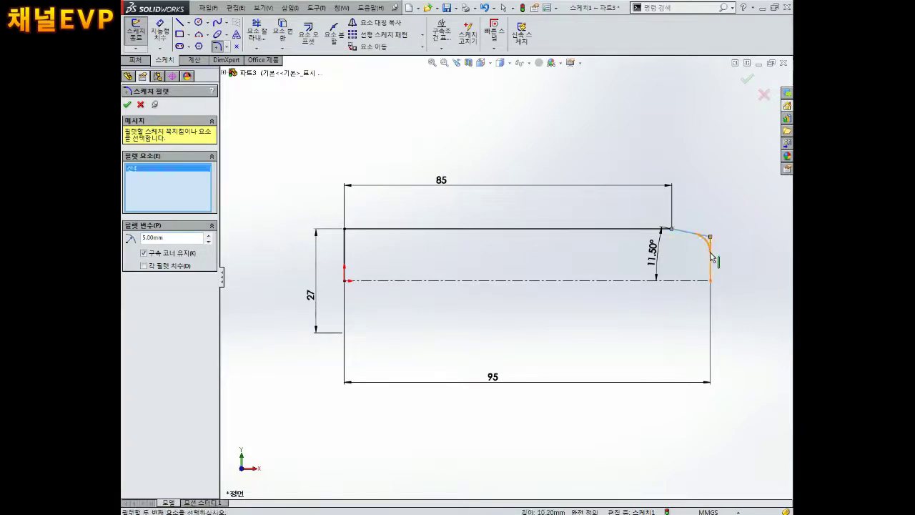
{"action": "left_click", "coordinate": [712, 256]}
{"action": "left_click", "coordinate": [127, 105]}
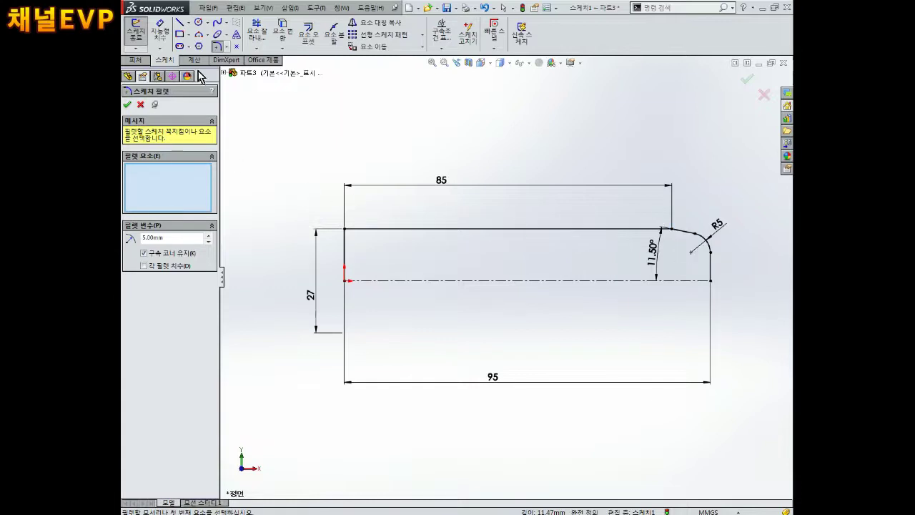
Step: Chamfer the top-left corner by 1 mm and nudge the 95 and 85 dimensions
{"action": "left_click", "coordinate": [226, 47]}
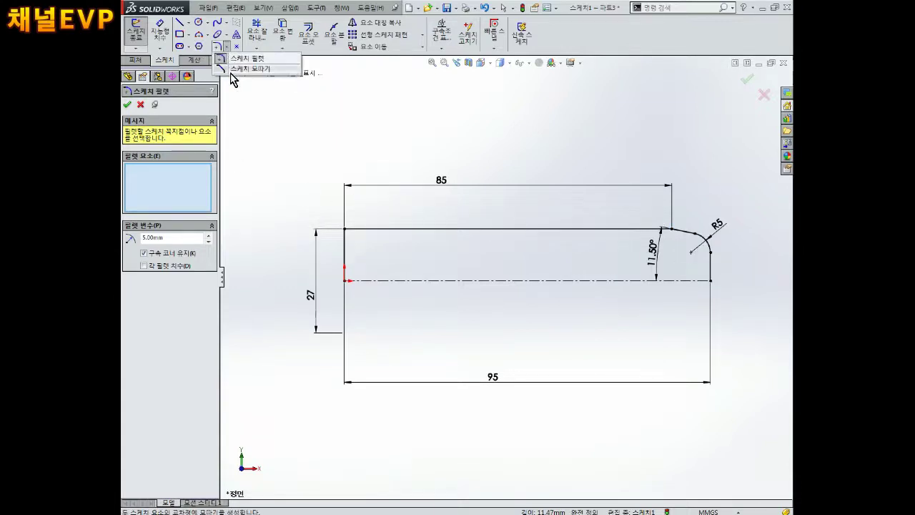
{"action": "left_click", "coordinate": [242, 67]}
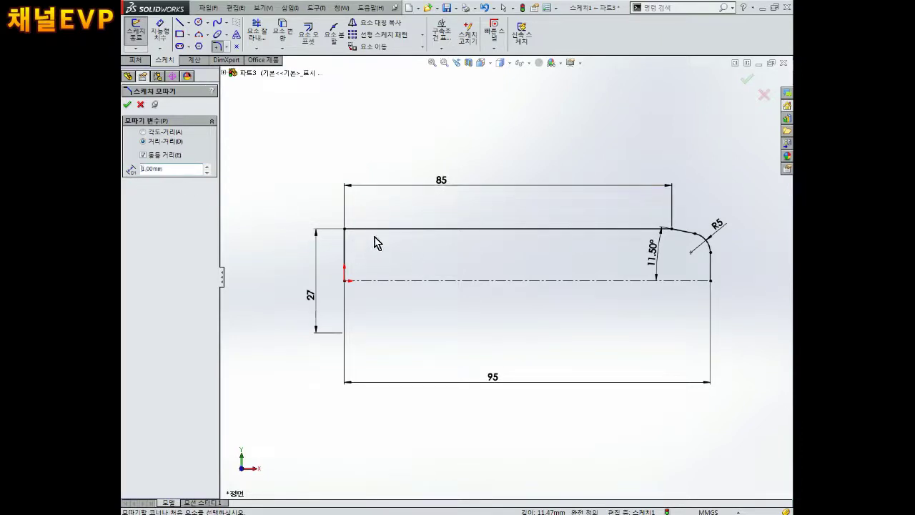
{"action": "left_click", "coordinate": [354, 230]}
{"action": "left_click", "coordinate": [346, 246]}
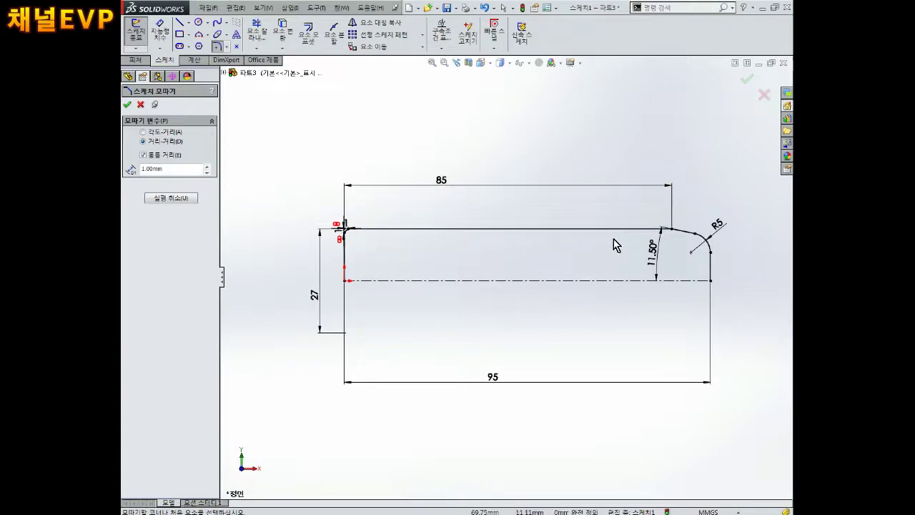
{"action": "scroll", "coordinate": [612, 236], "scroll_direction": "down", "scroll_amount": 2}
{"action": "left_click_drag", "start_coordinate": [466, 408], "coordinate": [475, 360]}
{"action": "left_click", "coordinate": [405, 179]}
{"action": "left_click_drag", "start_coordinate": [405, 179], "coordinate": [422, 176]}
{"action": "left_click", "coordinate": [258, 311]}
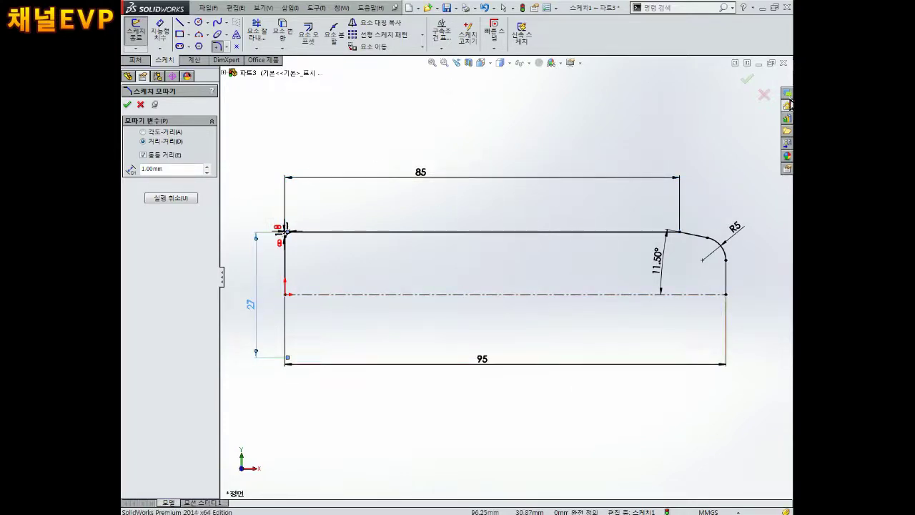
{"action": "left_click", "coordinate": [747, 80]}
Step: Exit the sketch, let SolidWorks auto-close the profile, and preview a 360° Revolved Boss/Base
{"action": "left_click", "coordinate": [748, 80]}
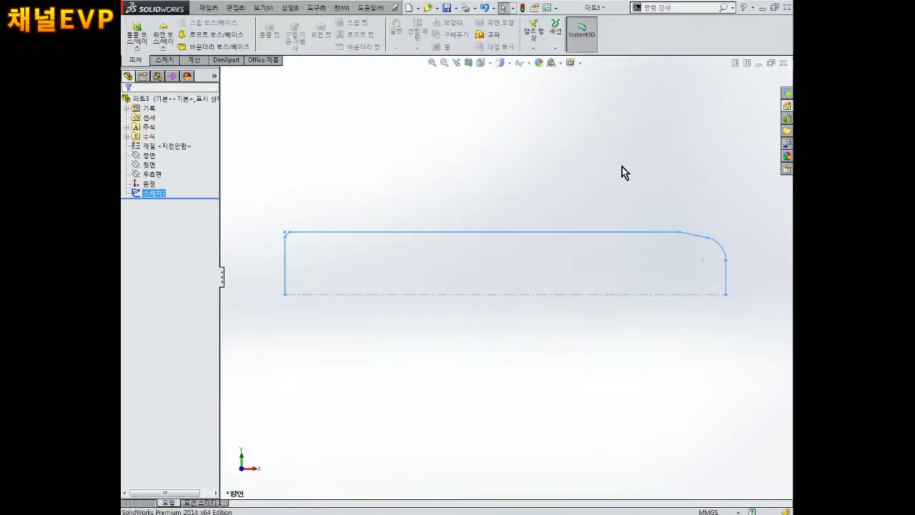
{"action": "left_click", "coordinate": [164, 34]}
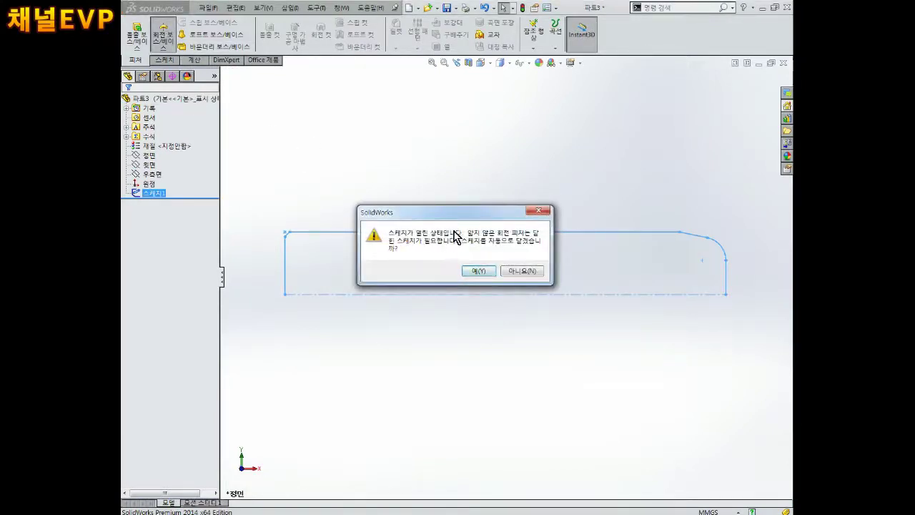
{"action": "left_click_drag", "start_coordinate": [468, 212], "coordinate": [453, 119]}
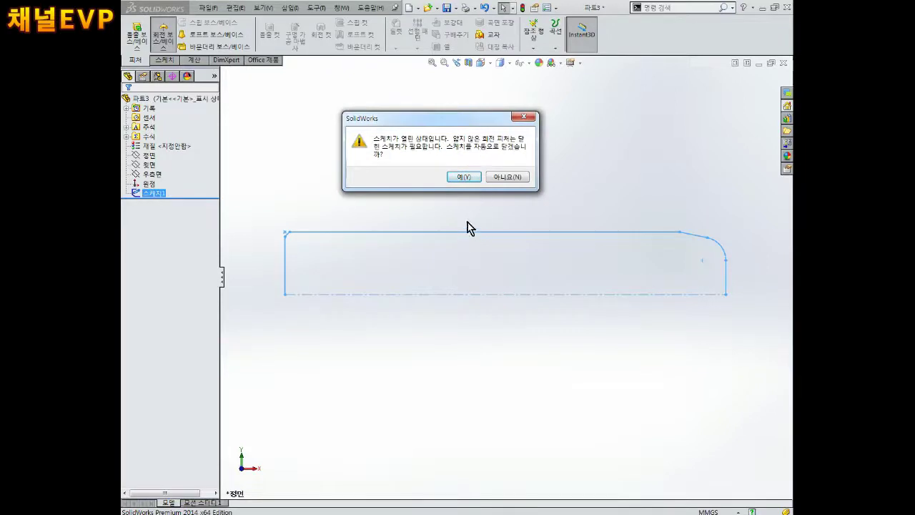
{"action": "left_click", "coordinate": [460, 178]}
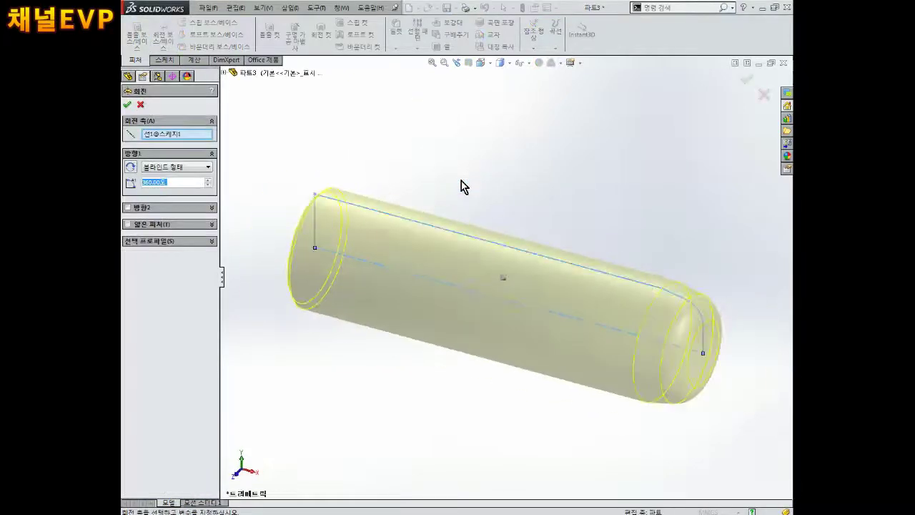
{"action": "middle_click_drag", "start_coordinate": [451, 305], "coordinate": [525, 284]}
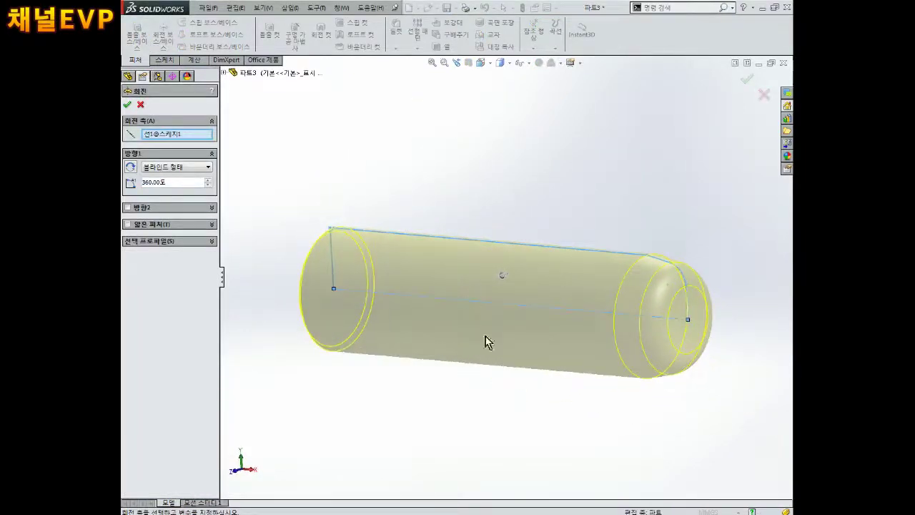